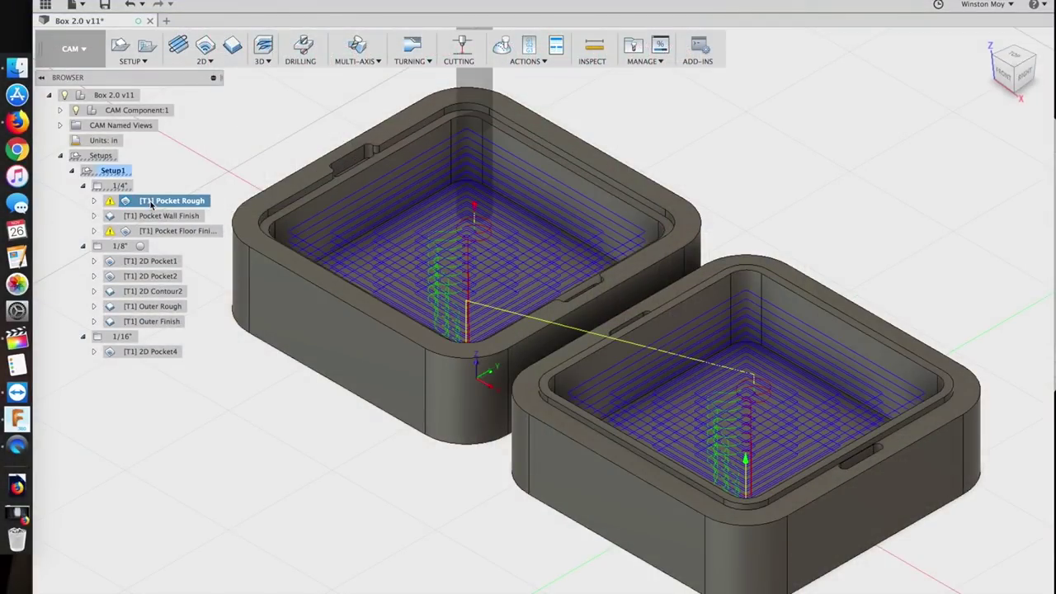
Switch Pocket Rough to the 1/4" flat end mill and regenerate its toolpath.
{"action": "right_click", "coordinate": [151, 202]}
{"action": "left_click", "coordinate": [206, 207]}
{"action": "left_click", "coordinate": [986, 205]}
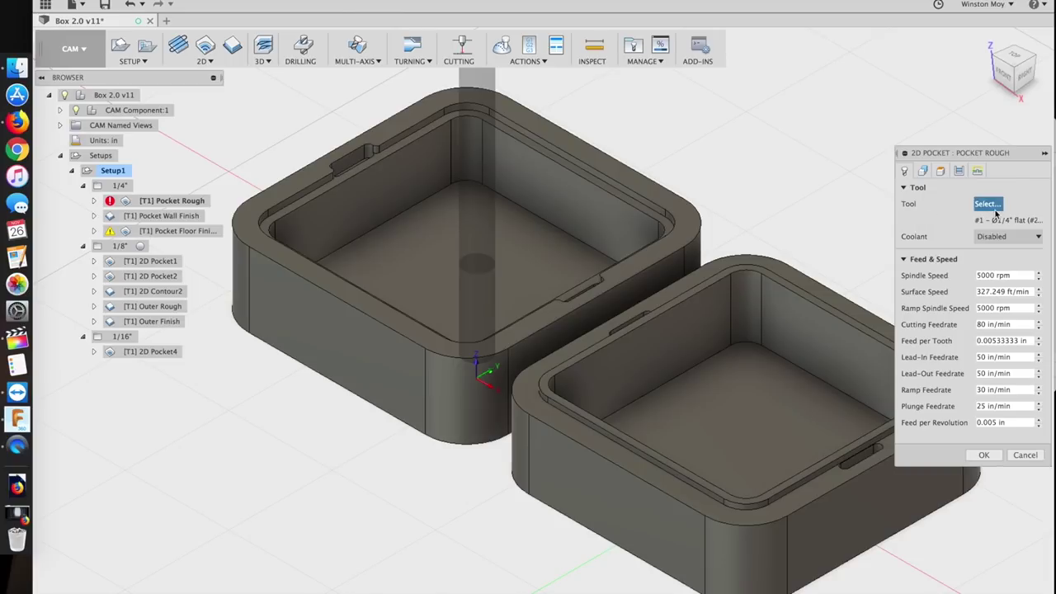
{"action": "left_click", "coordinate": [474, 252]}
{"action": "left_click", "coordinate": [478, 263]}
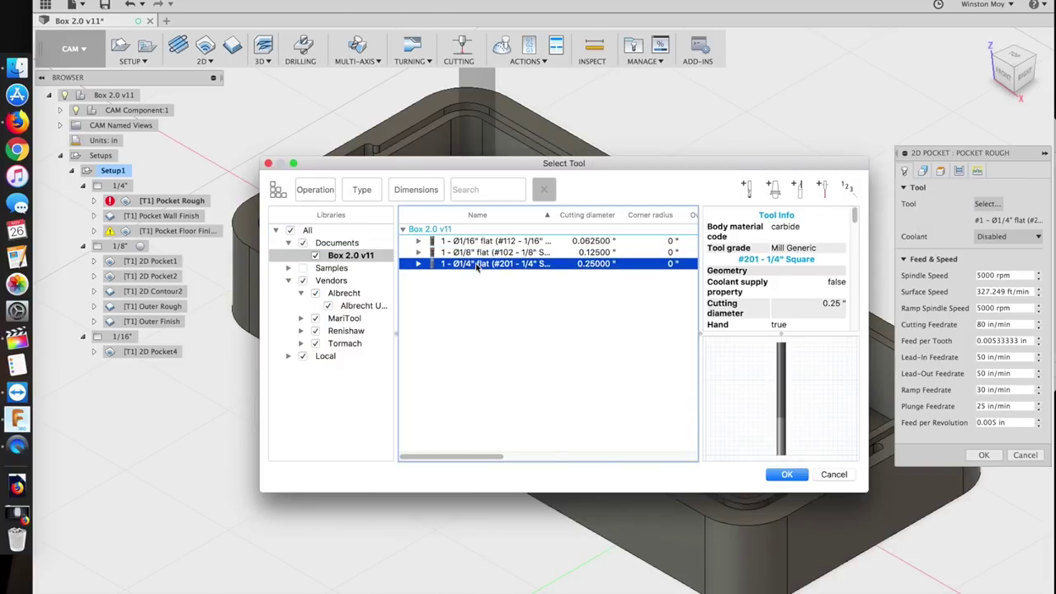
{"action": "left_click", "coordinate": [788, 475]}
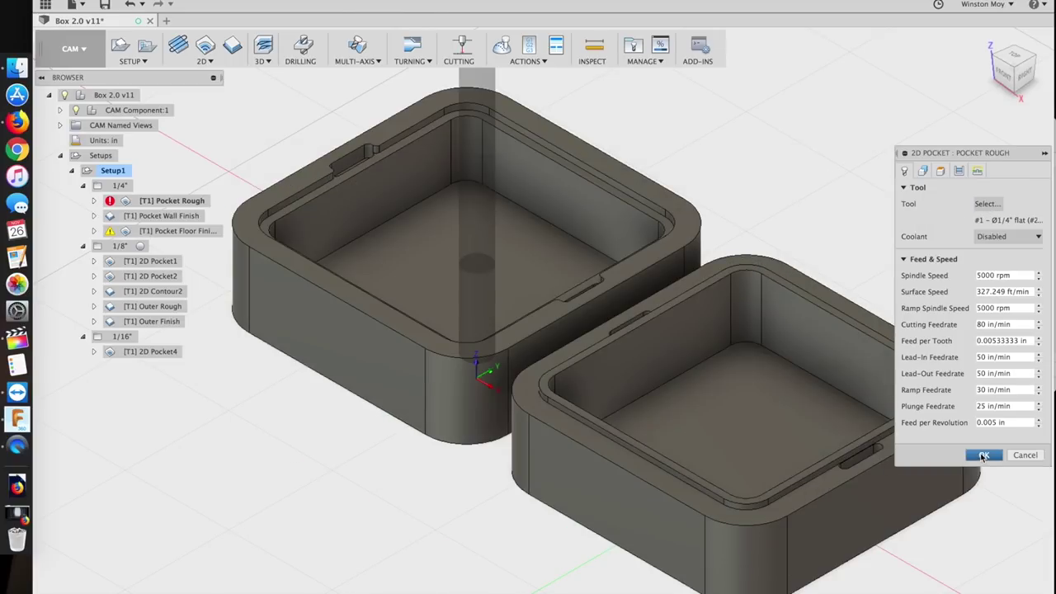
{"action": "left_click", "coordinate": [983, 455]}
Assign the 1/8" flat end mill to 2D Pocket1 and regenerate it.
{"action": "left_click", "coordinate": [157, 216]}
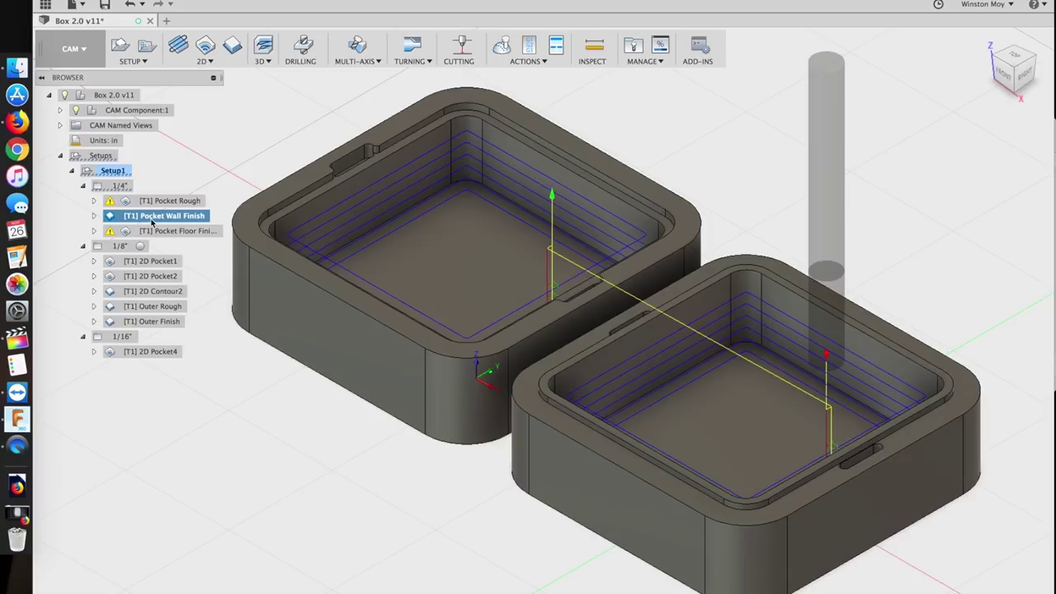
{"action": "left_click", "coordinate": [152, 231]}
{"action": "left_click", "coordinate": [156, 261]}
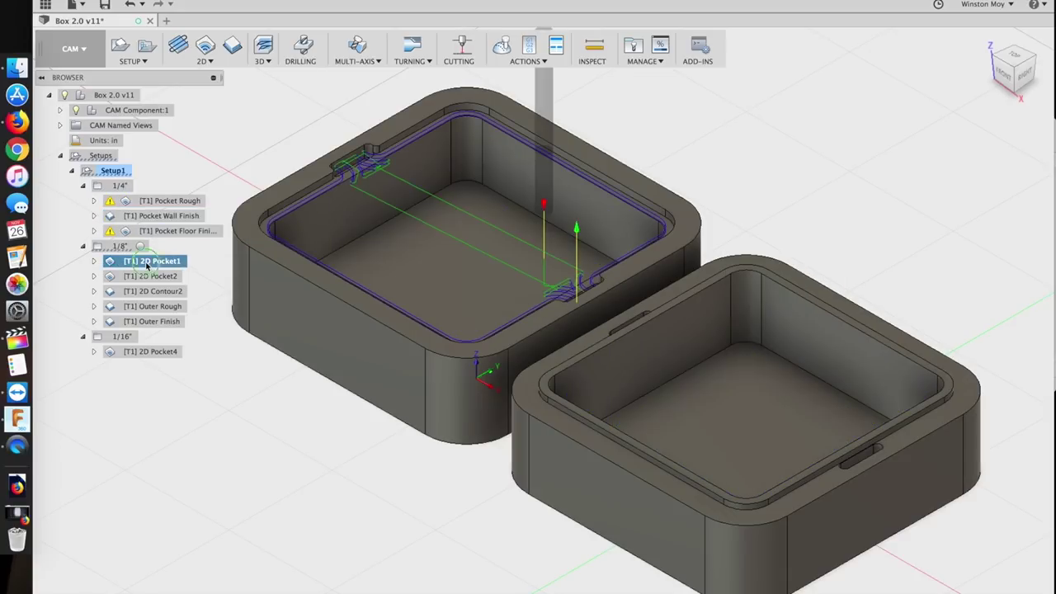
{"action": "right_click", "coordinate": [157, 260]}
{"action": "left_click", "coordinate": [185, 268]}
{"action": "left_click", "coordinate": [987, 203]}
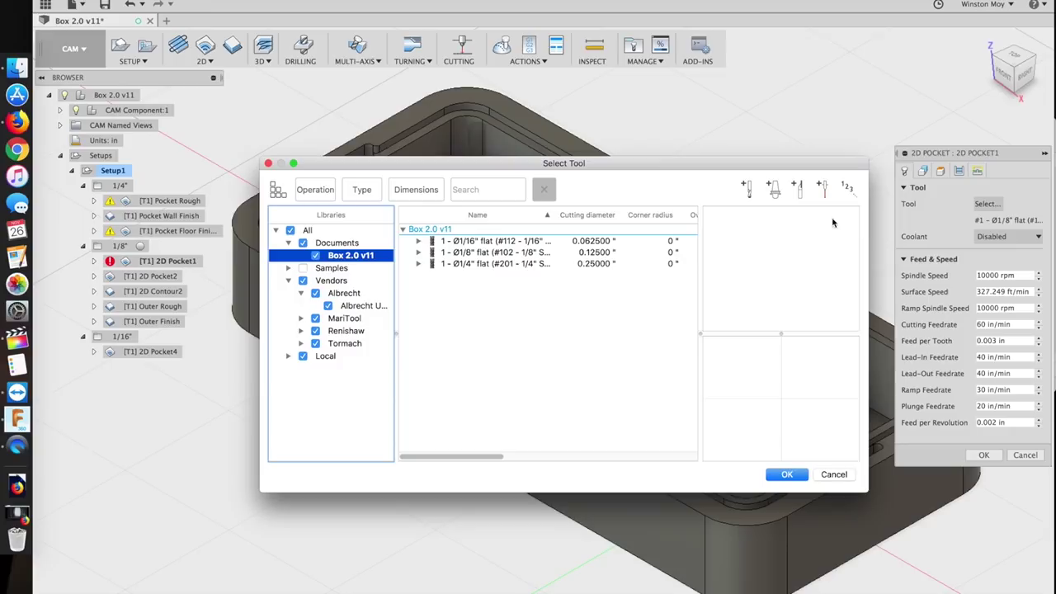
{"action": "left_click", "coordinate": [471, 252]}
{"action": "left_click", "coordinate": [787, 474]}
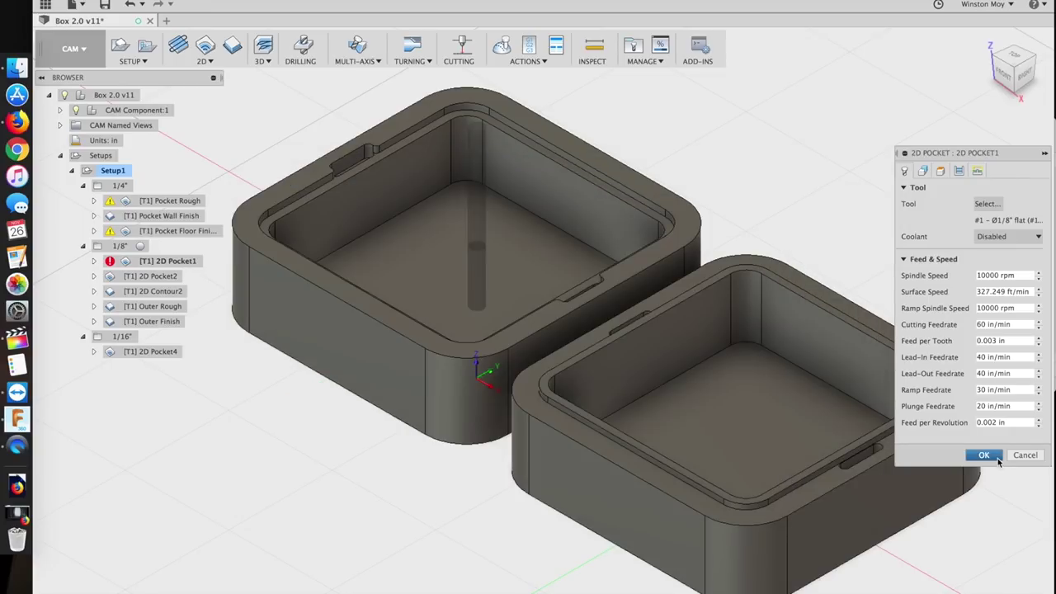
{"action": "left_click", "coordinate": [983, 455]}
Assign the 1/16" flat end mill to 2D Pocket4 and regenerate it.
{"action": "left_click", "coordinate": [137, 277]}
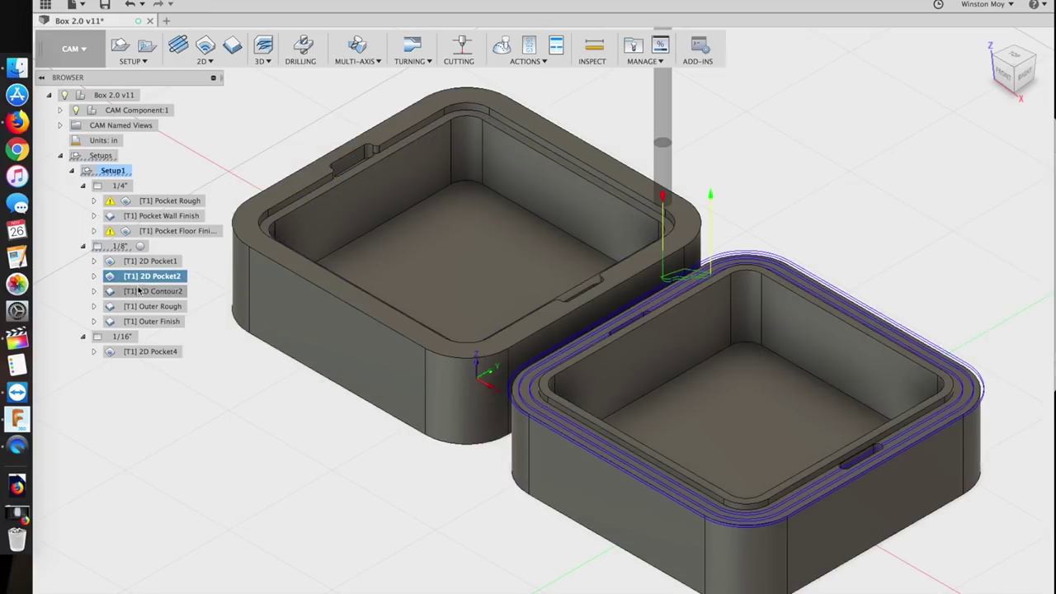
{"action": "left_click", "coordinate": [140, 291]}
{"action": "left_click", "coordinate": [143, 306]}
{"action": "left_click", "coordinate": [147, 323]}
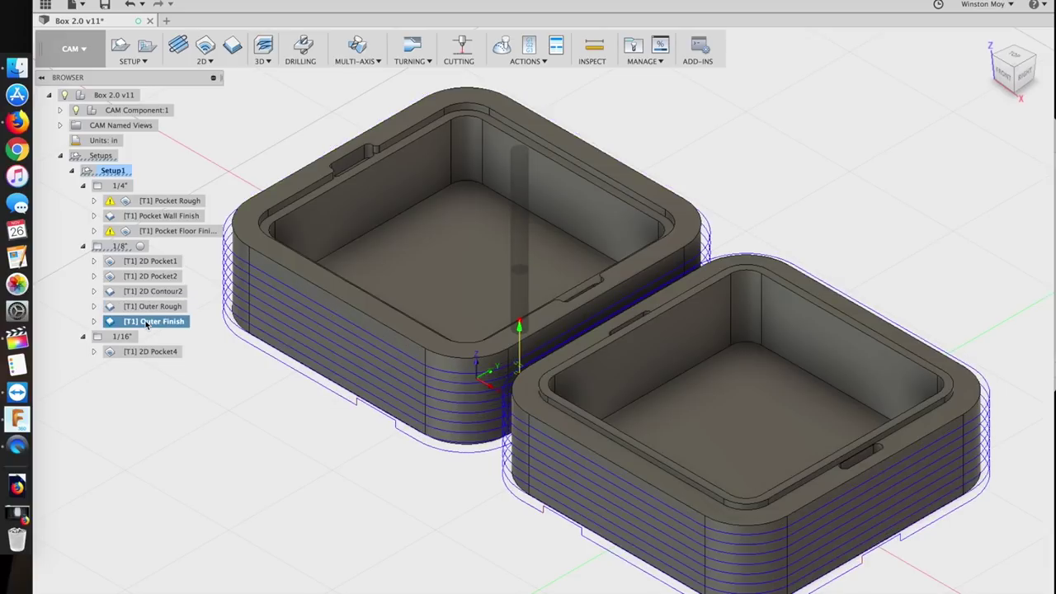
{"action": "left_click", "coordinate": [185, 352]}
{"action": "right_click", "coordinate": [150, 351]}
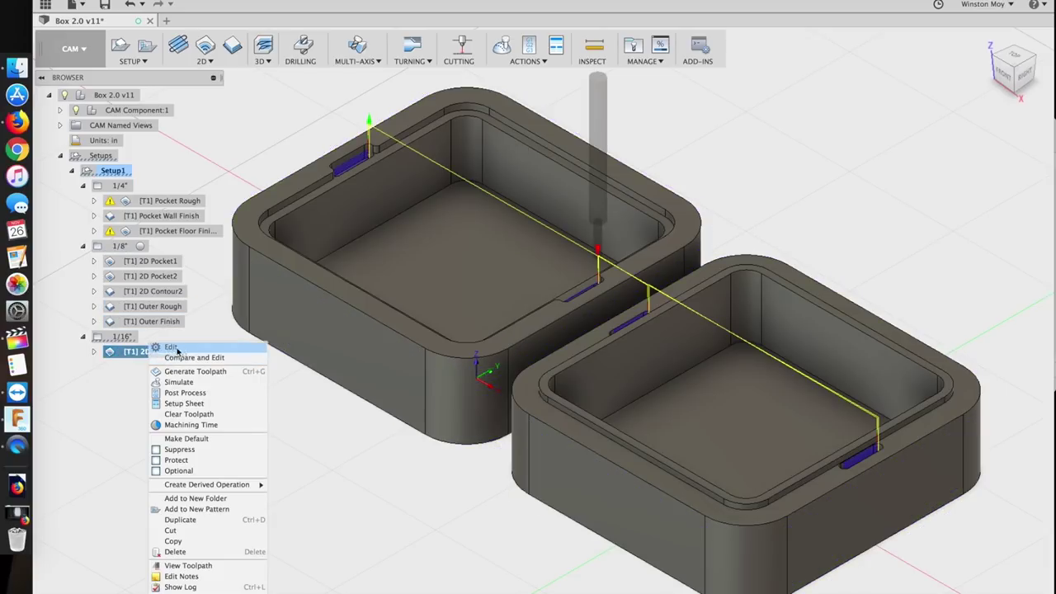
{"action": "left_click", "coordinate": [193, 352]}
{"action": "left_click", "coordinate": [987, 204]}
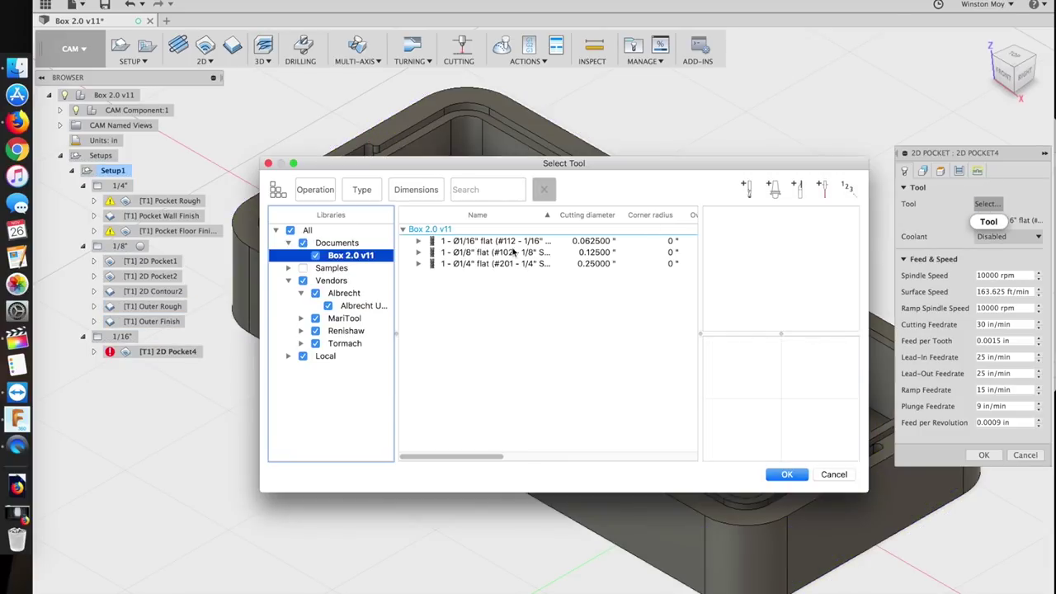
{"action": "left_click", "coordinate": [470, 241]}
{"action": "left_click", "coordinate": [786, 475]}
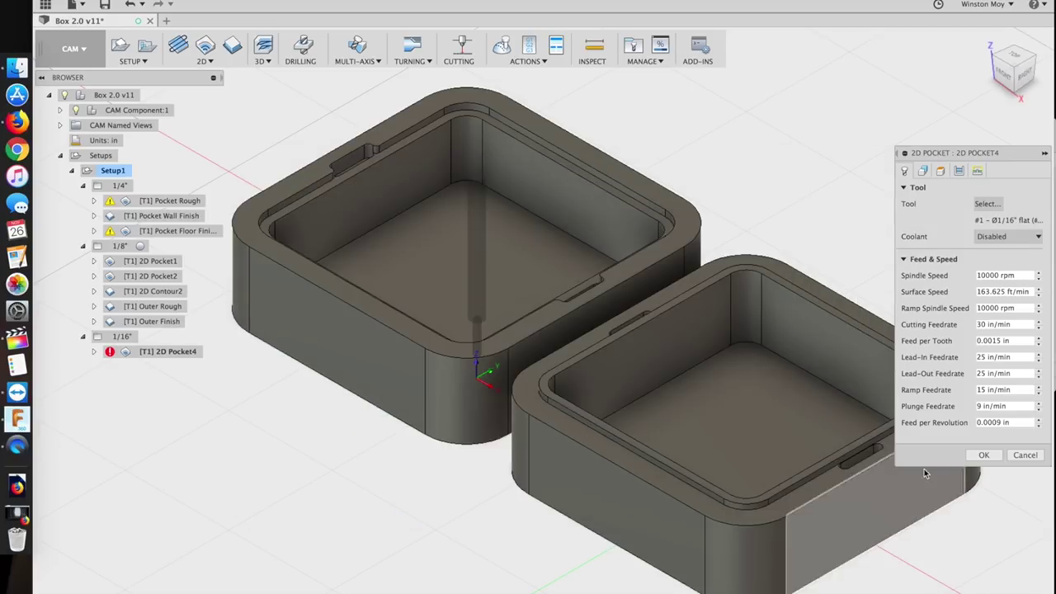
{"action": "left_click", "coordinate": [988, 458]}
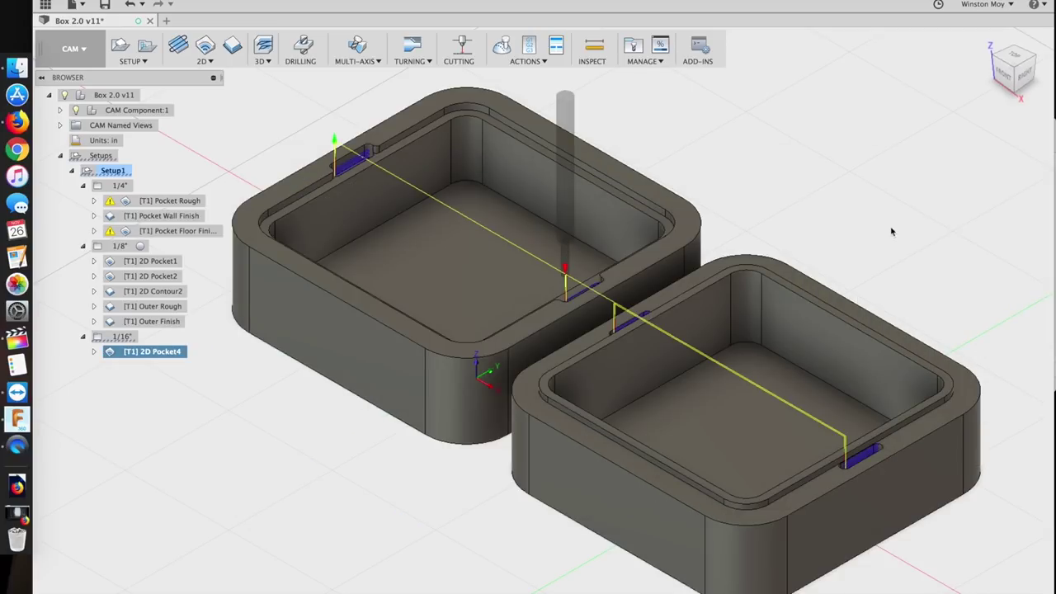
Simulate all of Setup1's toolpaths with the stock material shown.
{"action": "left_click", "coordinate": [113, 170]}
{"action": "right_click", "coordinate": [109, 171]}
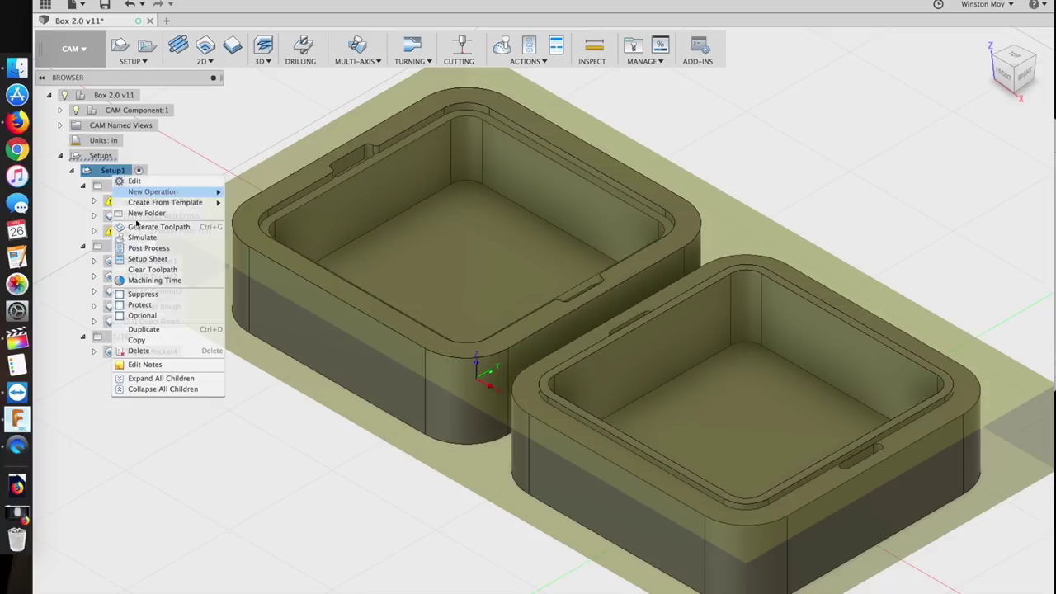
{"action": "left_click", "coordinate": [140, 239]}
{"action": "left_click", "coordinate": [914, 299]}
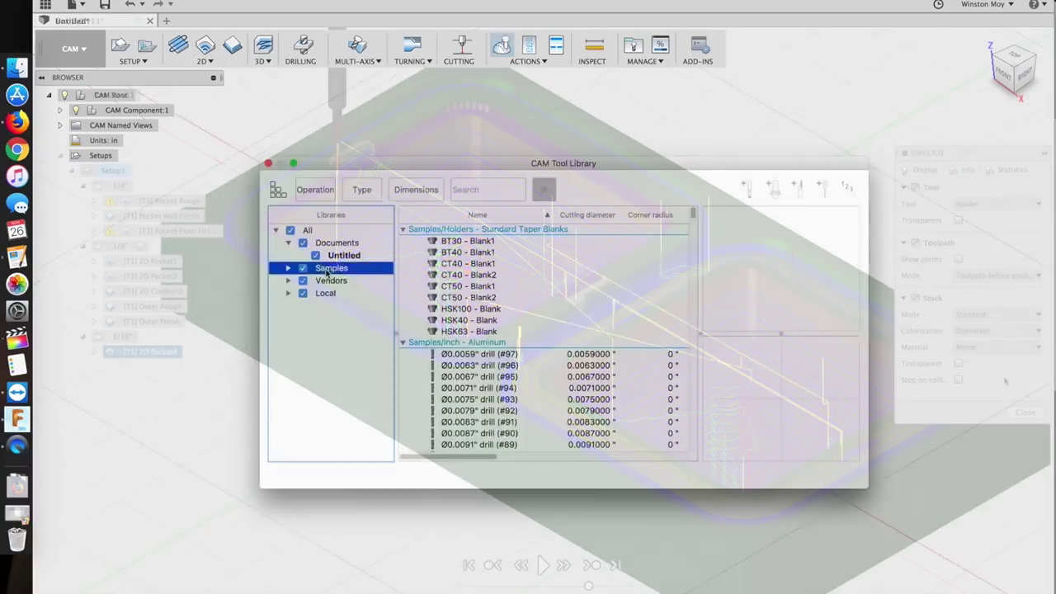
Search the sample tool library for 1/8 and inspect the 1/8" ball end mill.
{"action": "scroll", "coordinate": [484, 308], "scroll_direction": "down", "scroll_amount": 10}
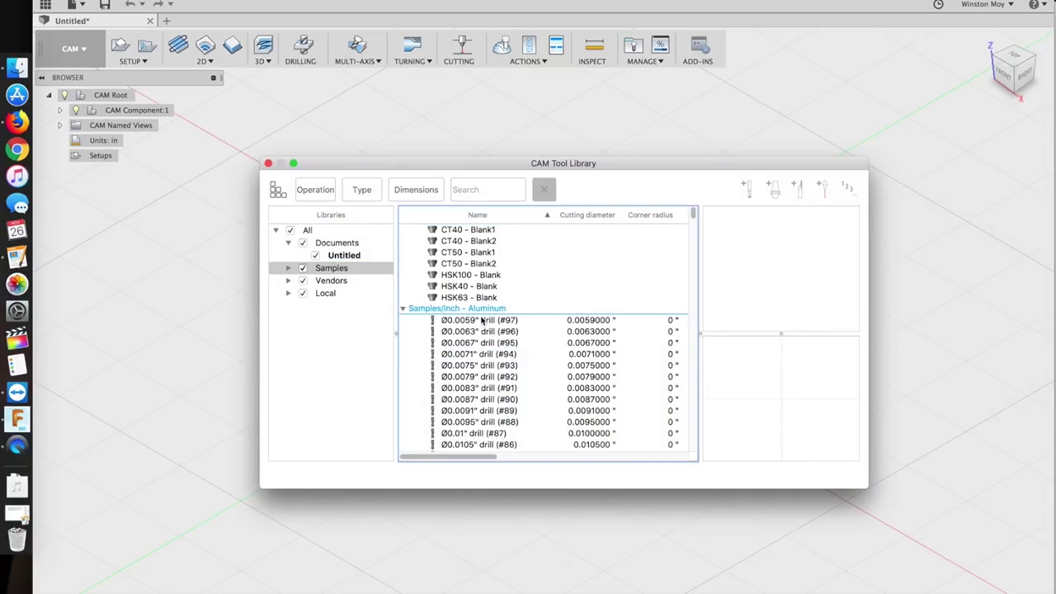
{"action": "scroll", "coordinate": [484, 326], "scroll_direction": "down", "scroll_amount": 20}
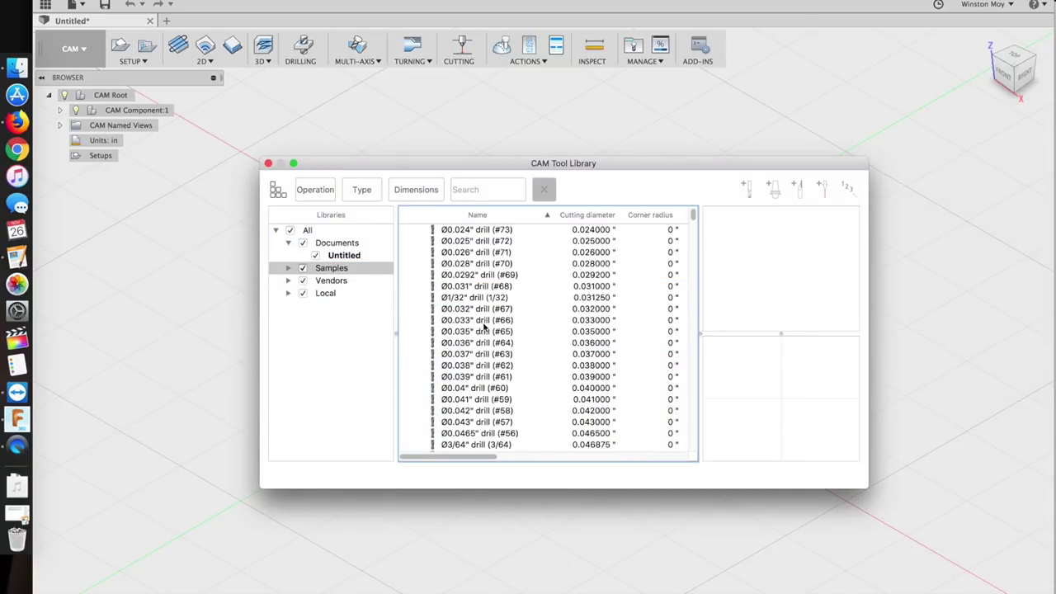
{"action": "scroll", "coordinate": [483, 332], "scroll_direction": "down", "scroll_amount": 20}
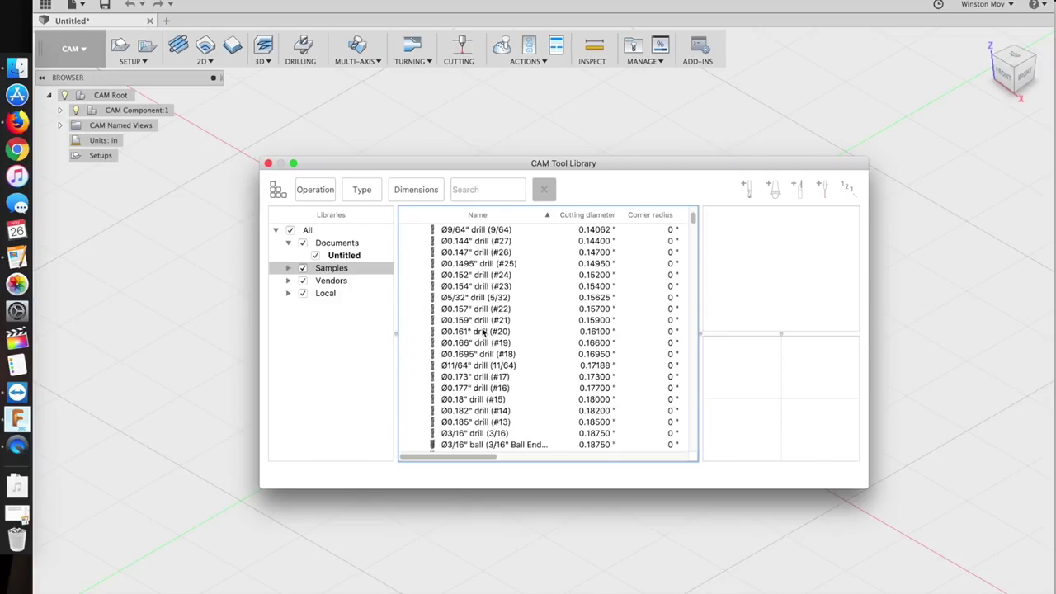
{"action": "scroll", "coordinate": [479, 331], "scroll_direction": "down", "scroll_amount": 10}
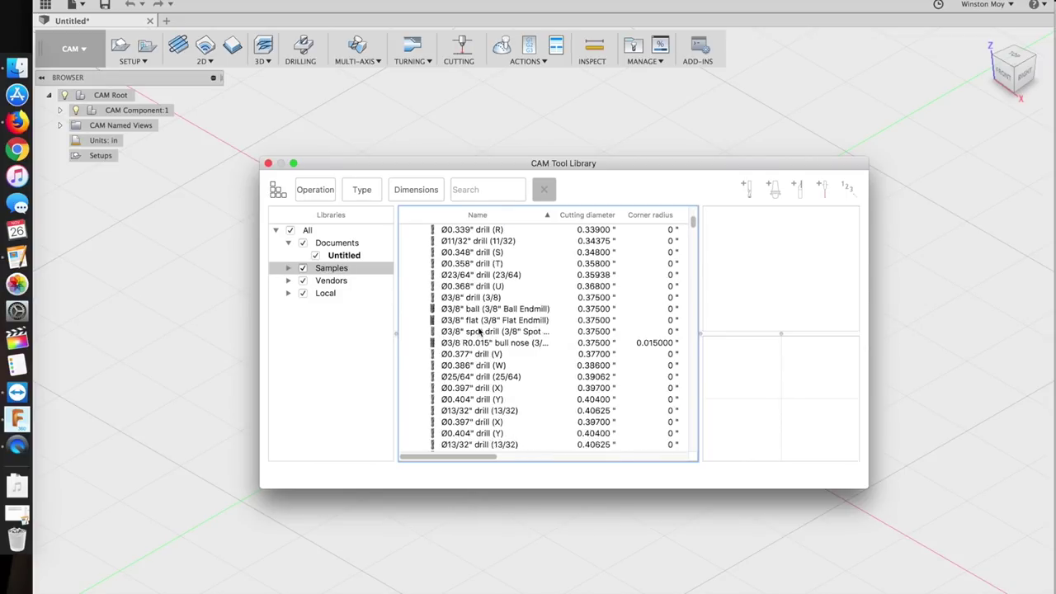
{"action": "left_click", "coordinate": [480, 190]}
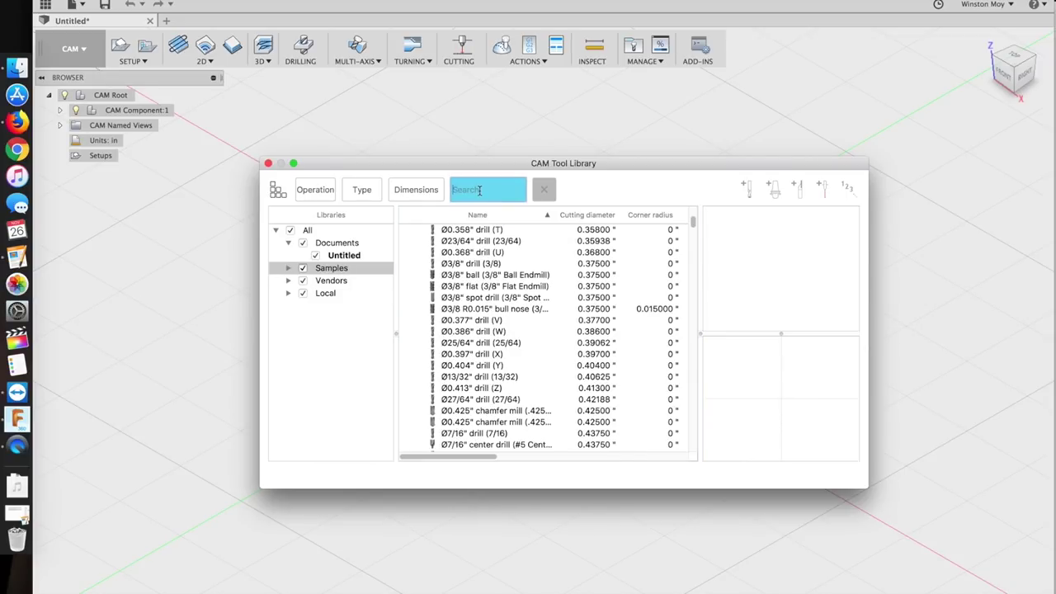
{"action": "type", "text": "1/8"}
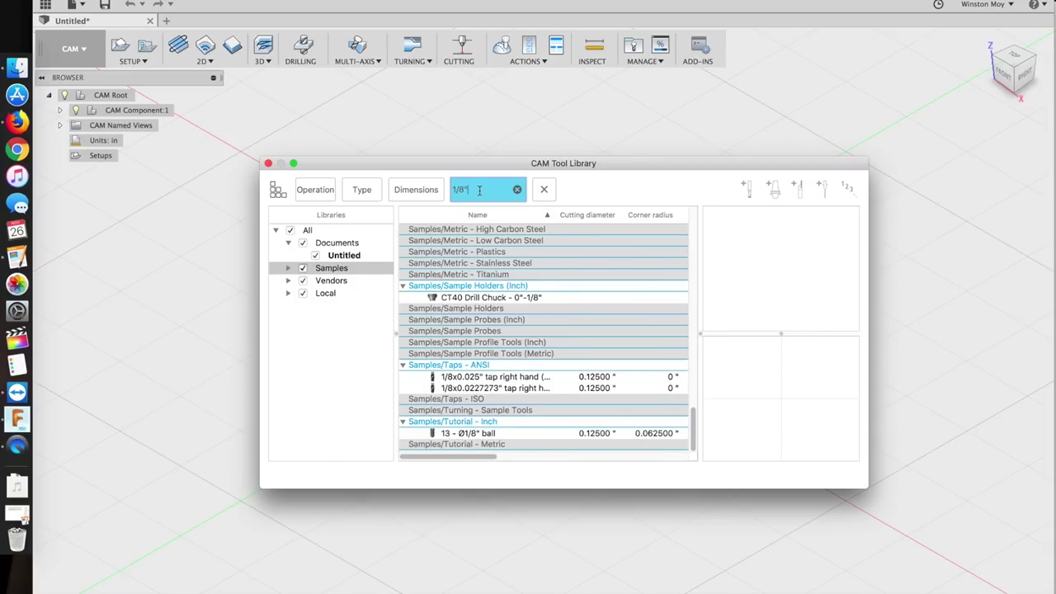
{"action": "left_click", "coordinate": [451, 329]}
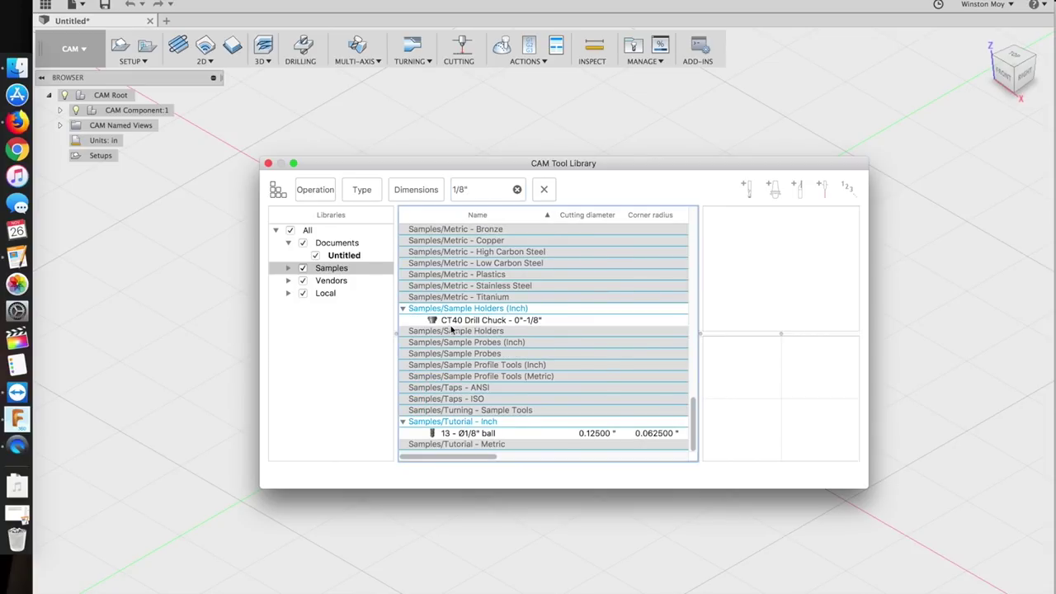
{"action": "left_click", "coordinate": [467, 433]}
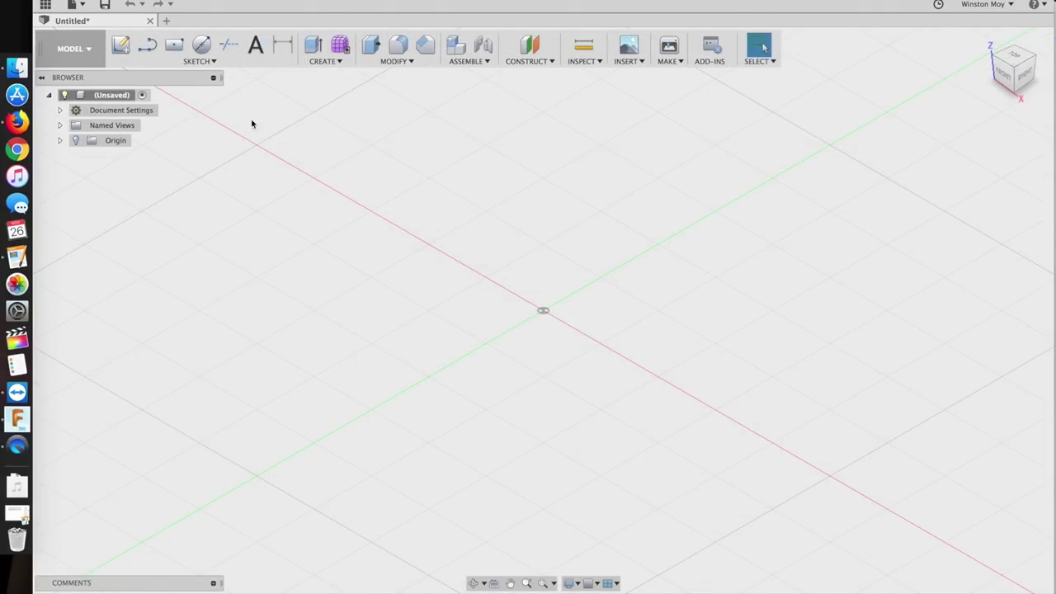
Switch to CAM, open the Tool Library and browse the Local Carbide3D and eBay libraries.
{"action": "left_click", "coordinate": [71, 49]}
{"action": "left_click", "coordinate": [73, 210]}
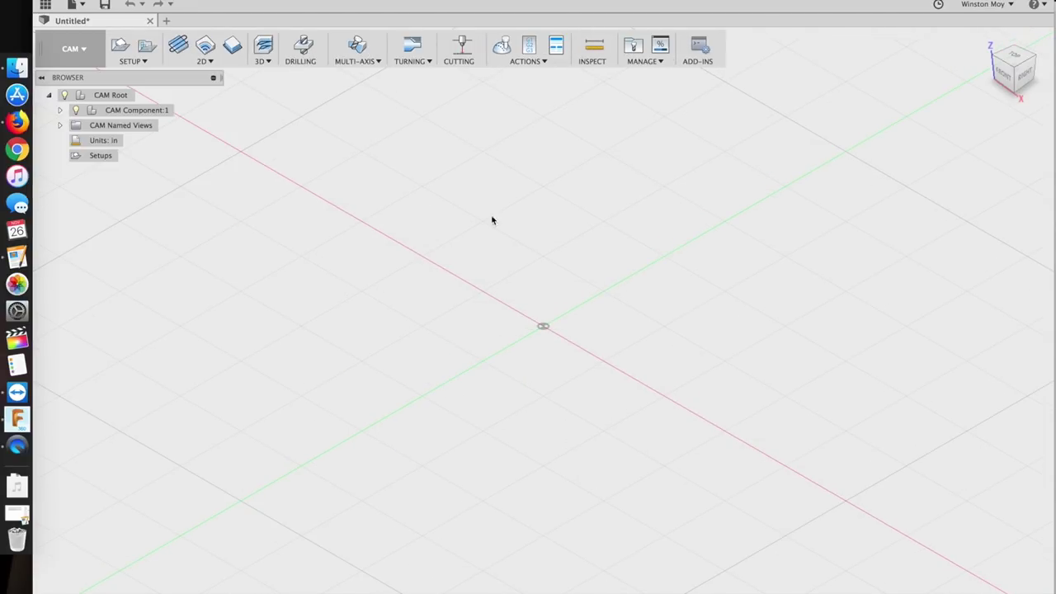
{"action": "left_click", "coordinate": [633, 47]}
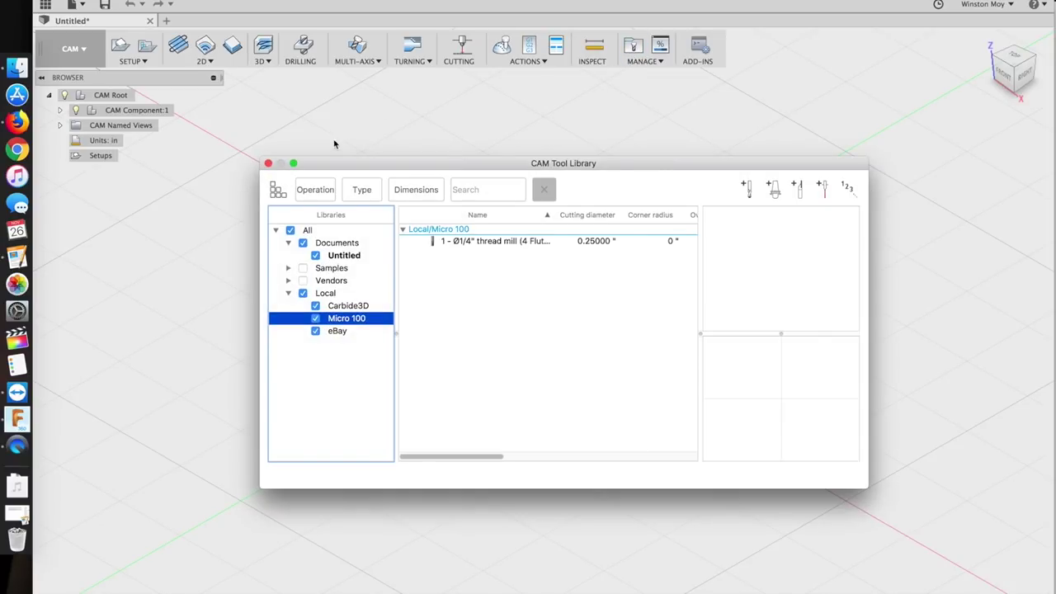
{"action": "left_click", "coordinate": [334, 296]}
{"action": "left_click", "coordinate": [344, 306]}
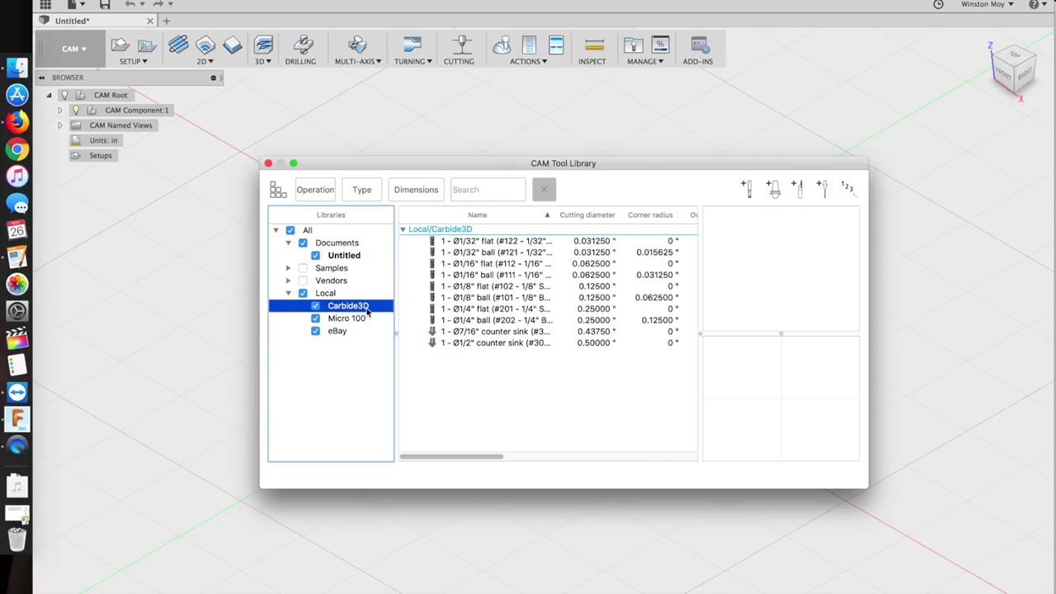
{"action": "left_click", "coordinate": [338, 331]}
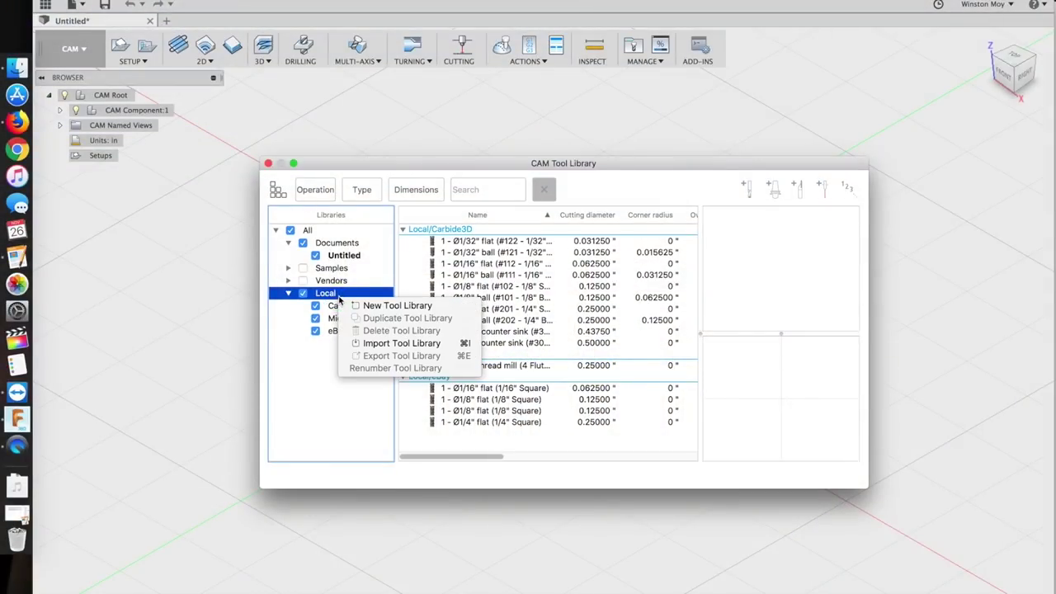
Create a library under Local and name it 'Lakeshore'.
{"action": "left_click", "coordinate": [452, 310]}
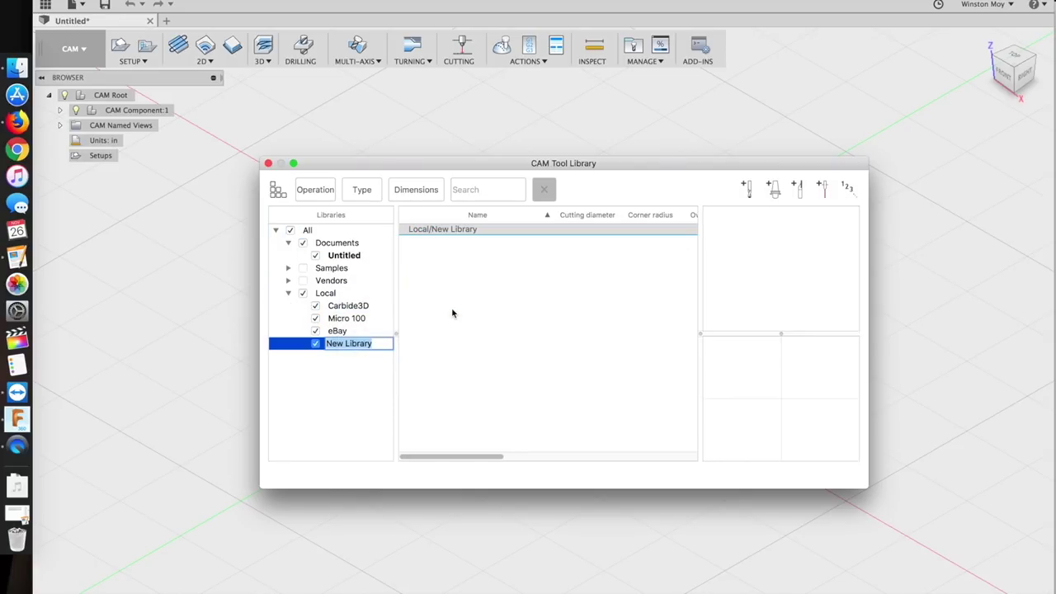
{"action": "type", "text": "Lakeshore"}
{"action": "key", "text": "Return"}
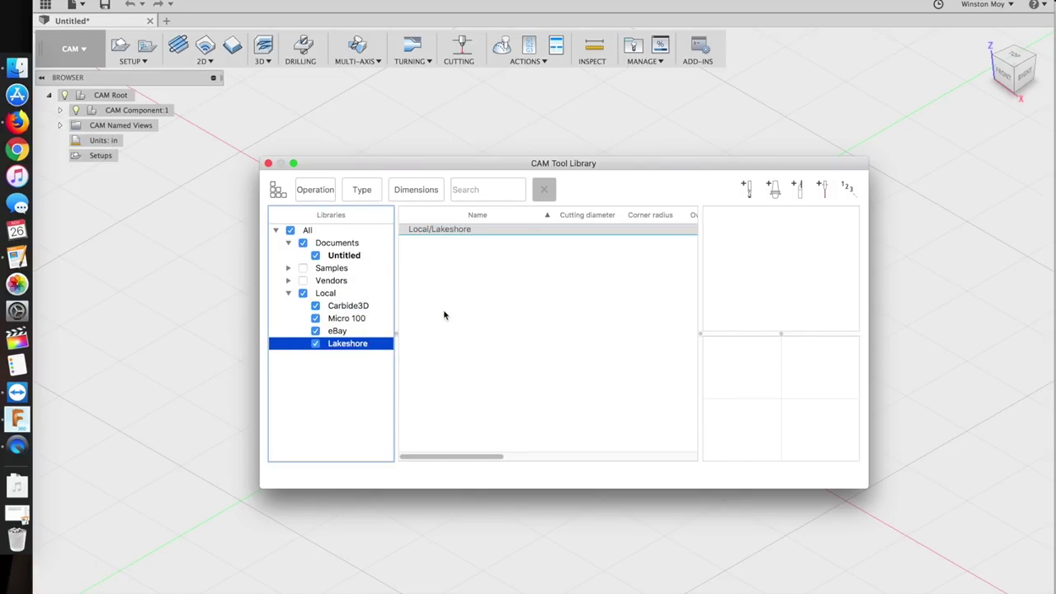
Start a new mill tool as a carbide flat end mill with 2 flutes, no through-tool coolant.
{"action": "left_click", "coordinate": [747, 191]}
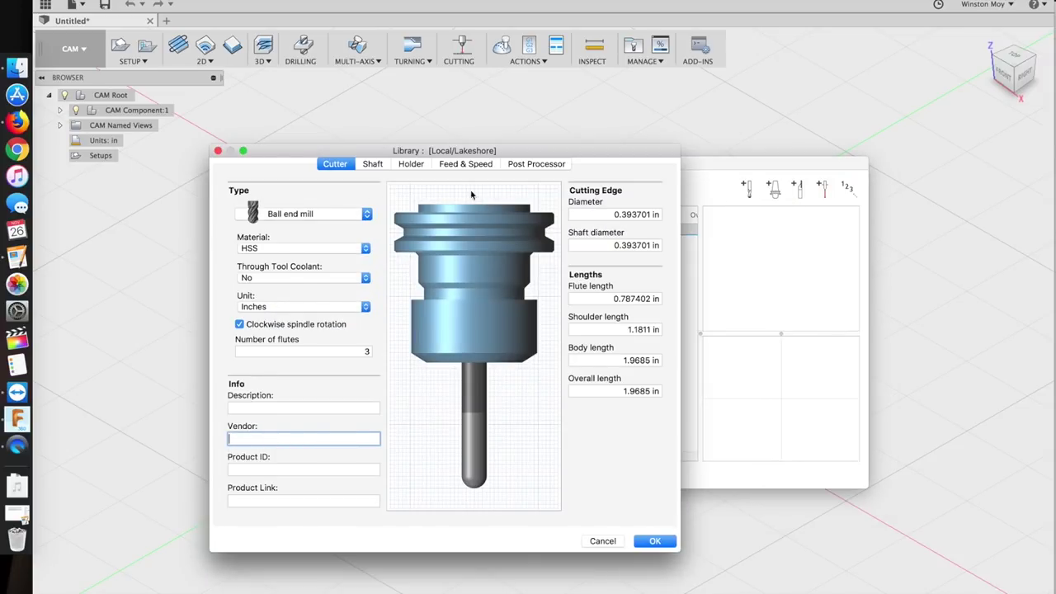
{"action": "left_click", "coordinate": [367, 216]}
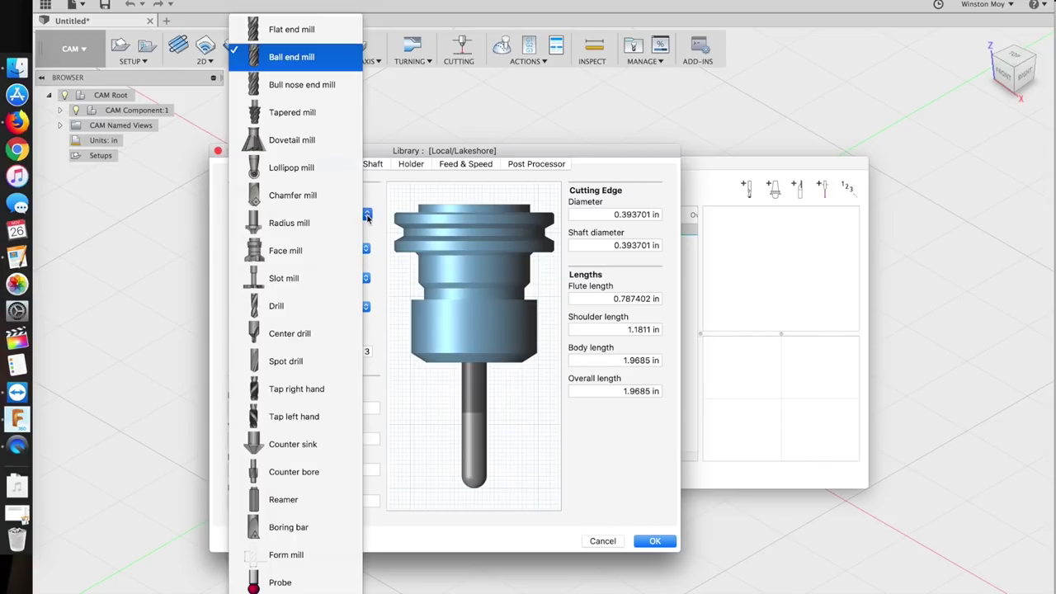
{"action": "left_click", "coordinate": [298, 36]}
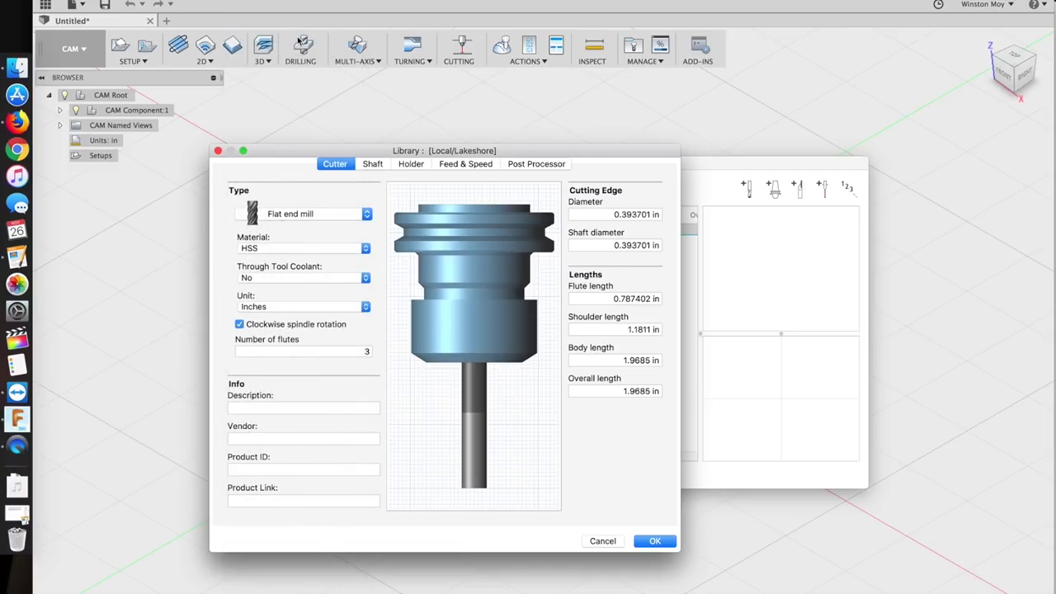
{"action": "left_click", "coordinate": [346, 248]}
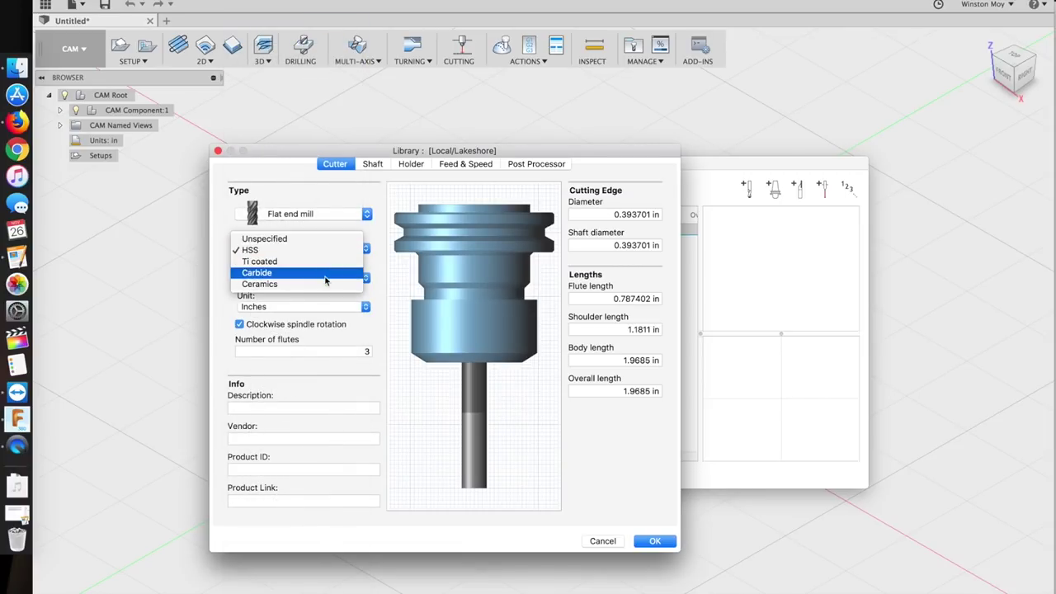
{"action": "left_click", "coordinate": [325, 273]}
{"action": "left_click", "coordinate": [348, 280]}
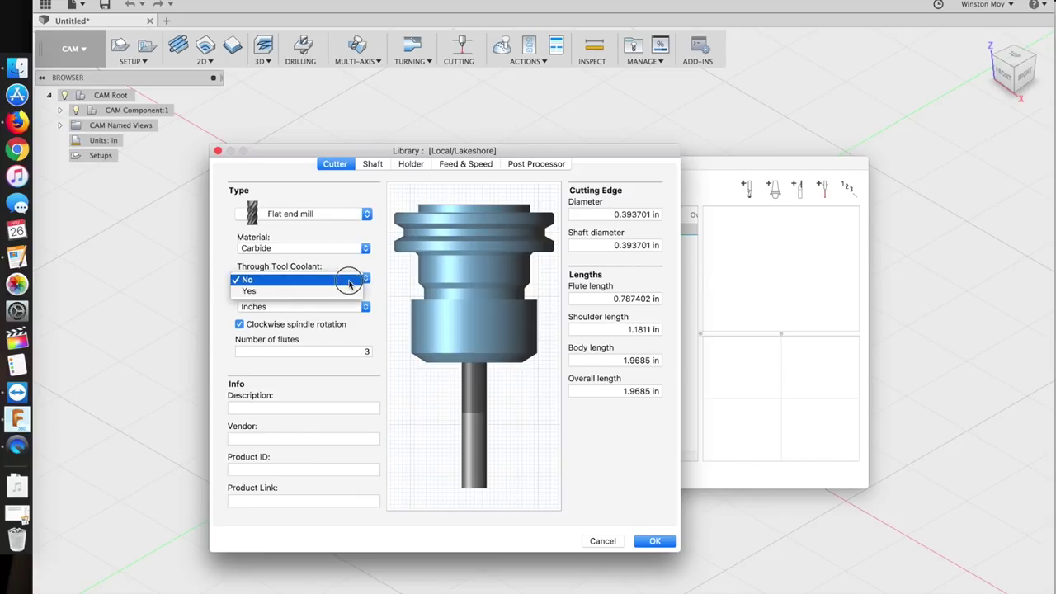
{"action": "left_click", "coordinate": [348, 280]}
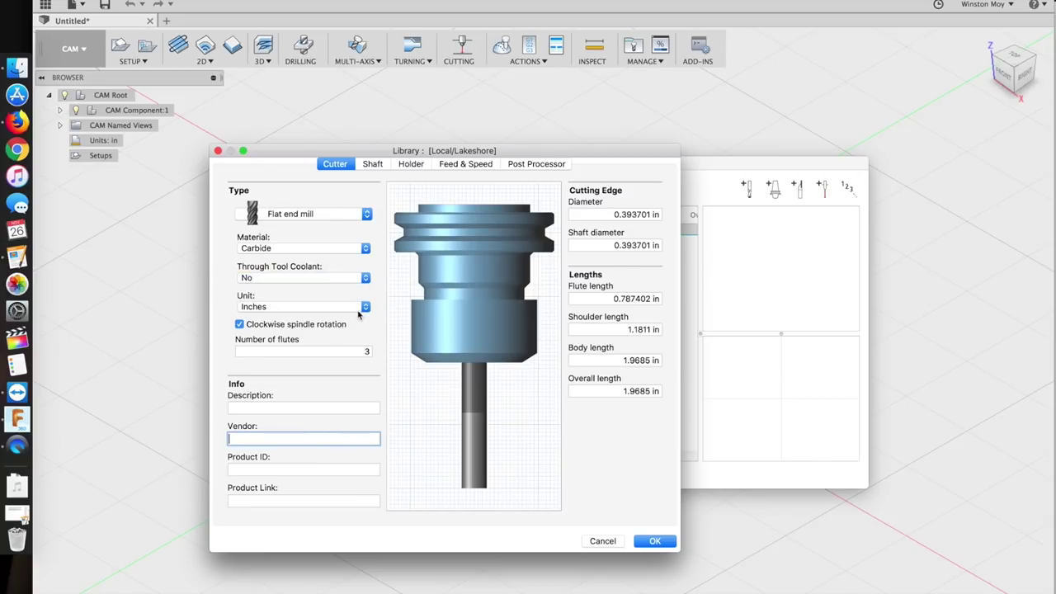
{"action": "left_click", "coordinate": [355, 351]}
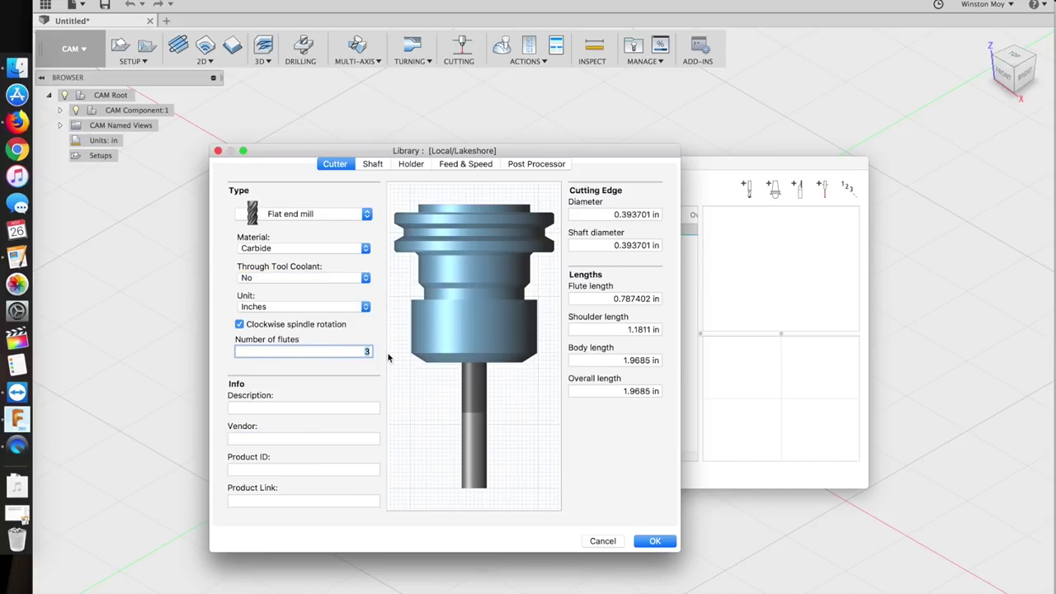
Enter description '1/8" Long Endmill' and vendor 'Lakeshore Carbide'.
{"action": "left_click", "coordinate": [317, 405]}
{"action": "type", "text": "1/"}
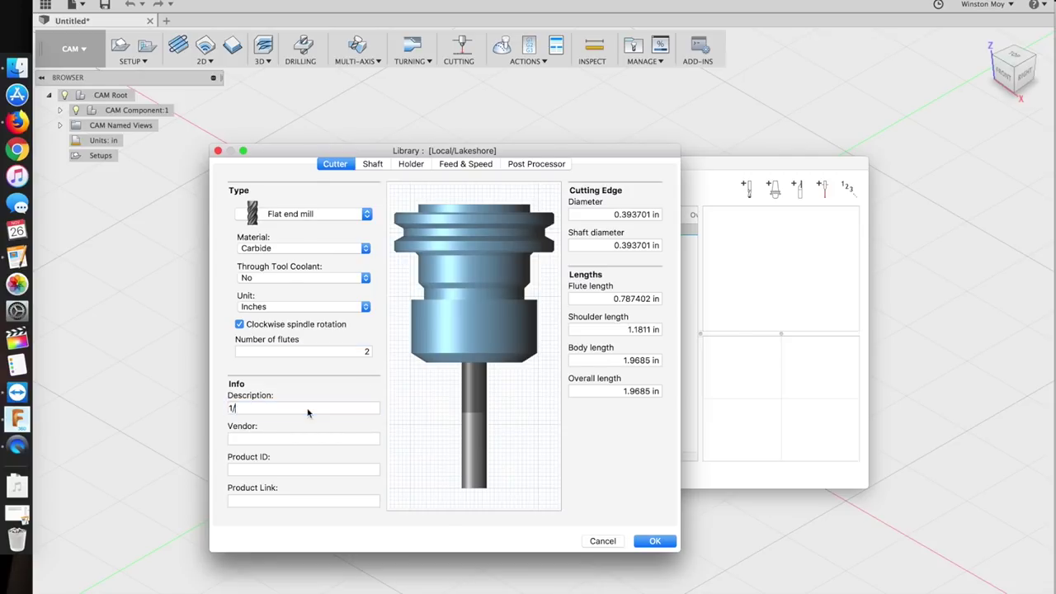
{"action": "type", "text": "8\" Long Endmill"}
{"action": "left_click", "coordinate": [297, 437]}
{"action": "type", "text": "Lakeshore Carbide"}
{"action": "left_click", "coordinate": [277, 470]}
Copy part number 510018B (uncoated) from the vendor page into Product ID.
{"action": "key", "text": "super+Tab"}
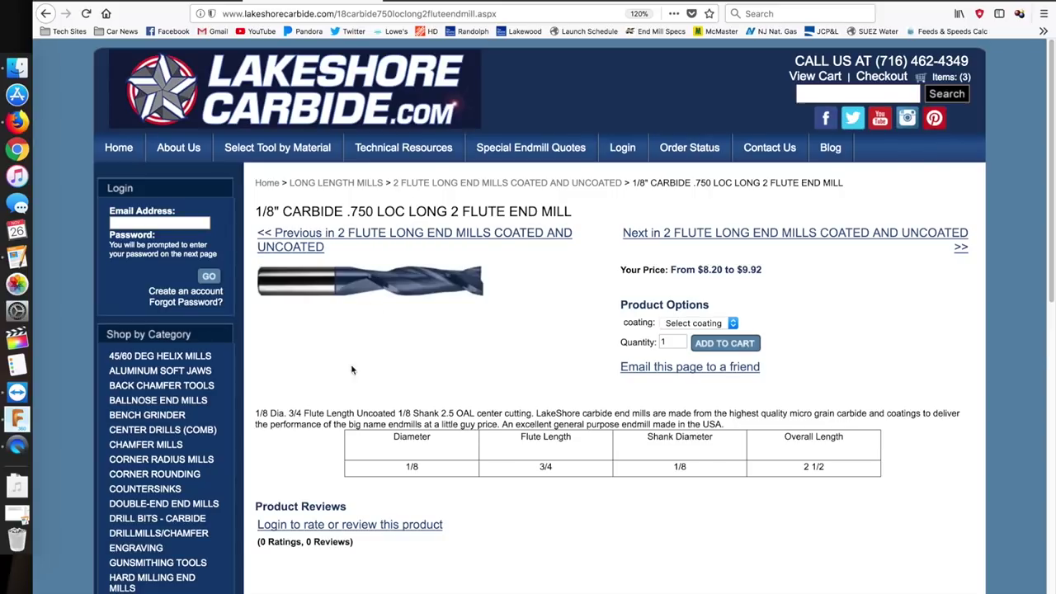
{"action": "triple_click", "coordinate": [424, 207]}
{"action": "left_click", "coordinate": [693, 323]}
{"action": "left_click", "coordinate": [684, 338]}
{"action": "double_click", "coordinate": [710, 288]}
{"action": "key", "text": "super+c"}
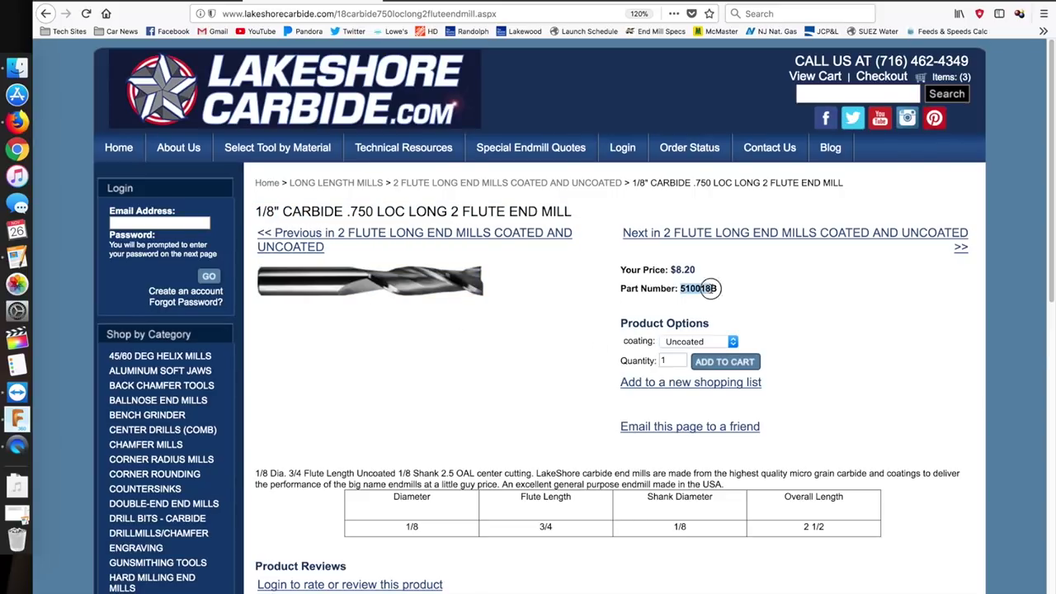
{"action": "right_click", "coordinate": [709, 288]}
{"action": "left_click", "coordinate": [726, 291]}
{"action": "key", "text": "super+Tab"}
{"action": "key", "text": "super+v"}
Copy the vendor product page's web address for the Product Link.
{"action": "key", "text": "super+Tab"}
{"action": "left_click", "coordinate": [321, 14]}
{"action": "key", "text": "super+c"}
{"action": "key", "text": "super+Tab"}
Paste the product link and set 1/8 in diameter with 0.75 in flute and shoulder lengths.
{"action": "key", "text": "super+v"}
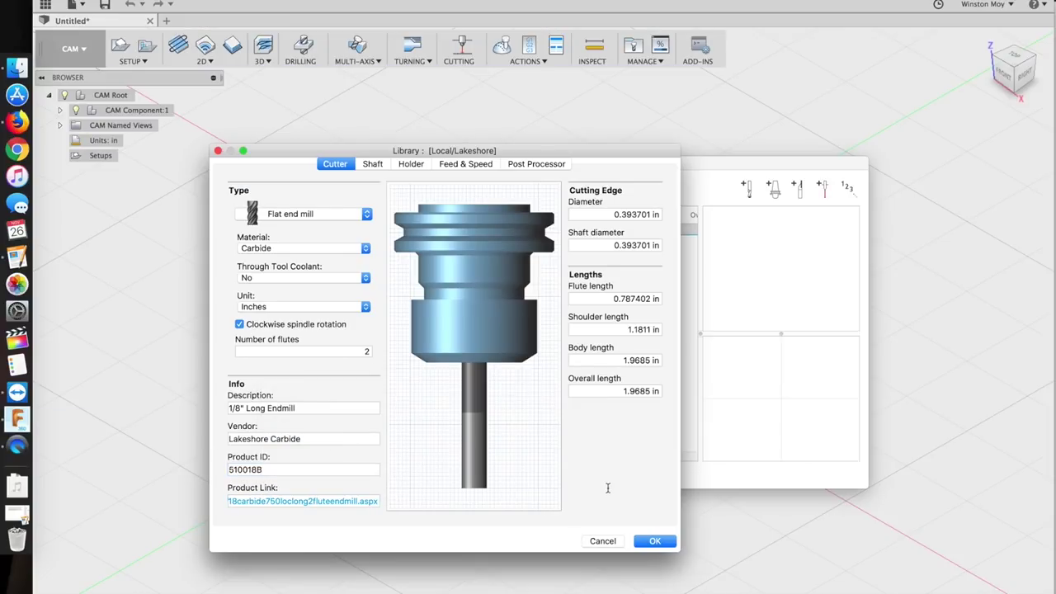
{"action": "left_click_drag", "start_coordinate": [610, 213], "coordinate": [662, 214]}
{"action": "type", "text": "1/8"}
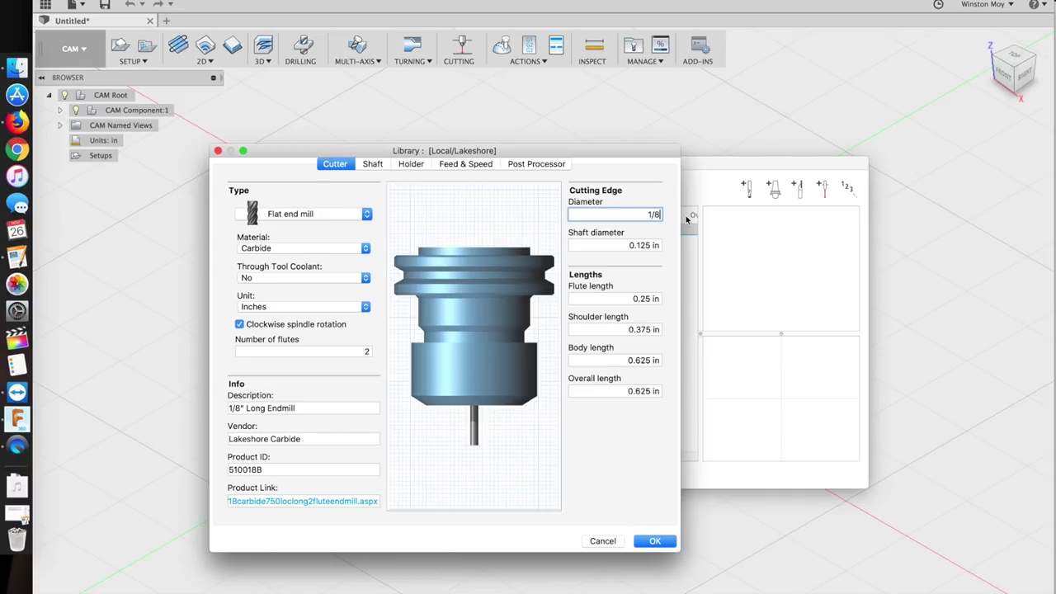
{"action": "key", "text": "Tab"}
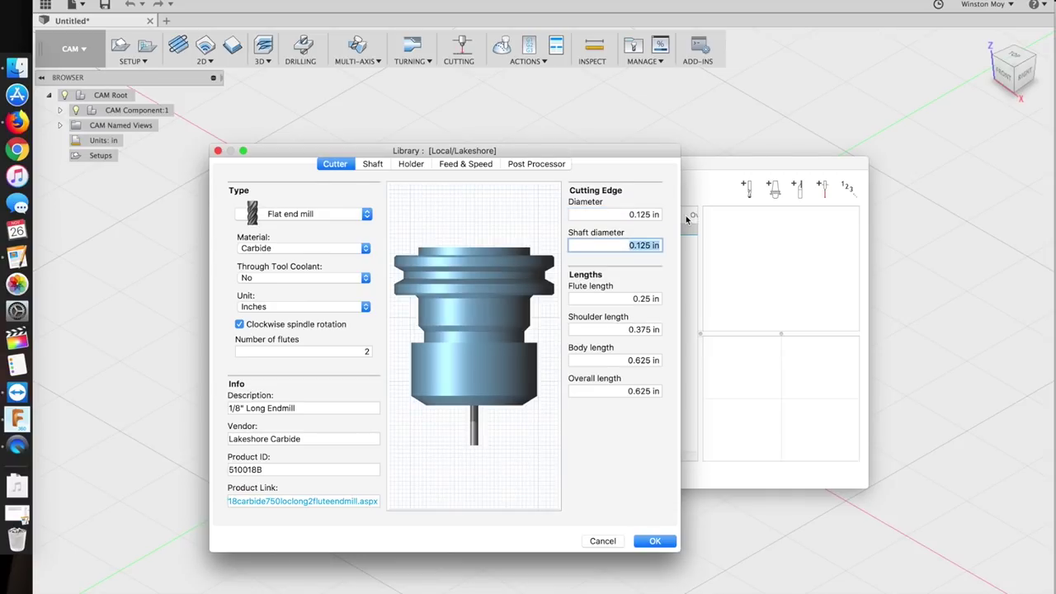
{"action": "key", "text": "Tab"}
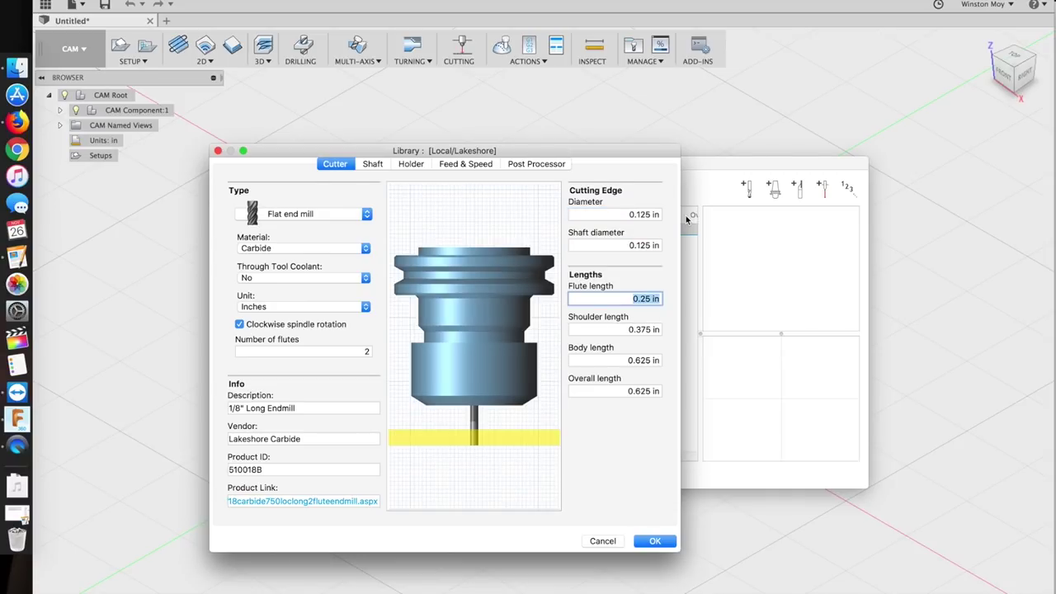
{"action": "type", "text": "0.75"}
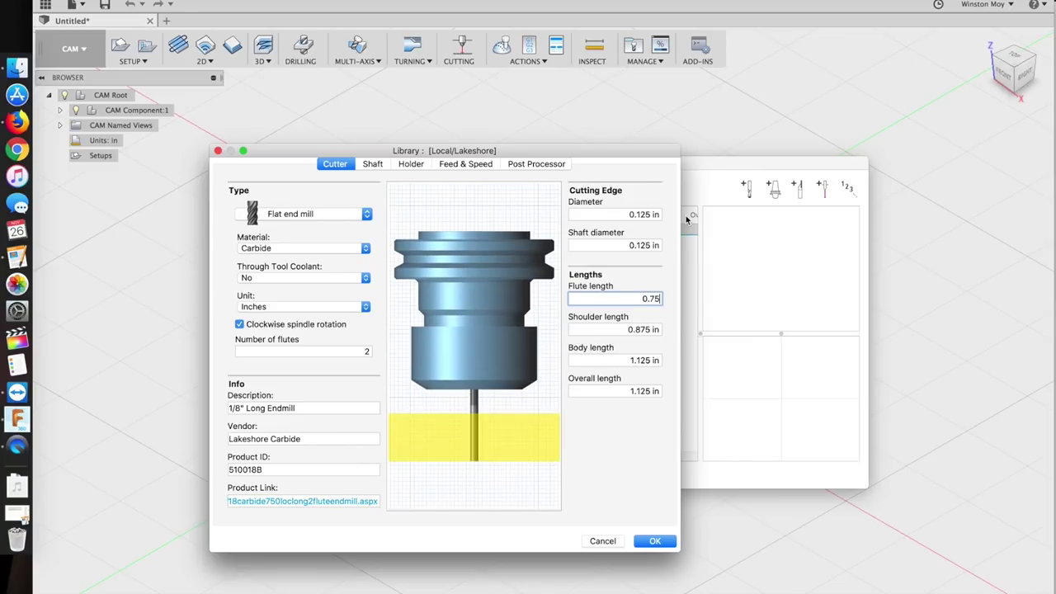
{"action": "key", "text": "Tab"}
{"action": "type", "text": "0.75"}
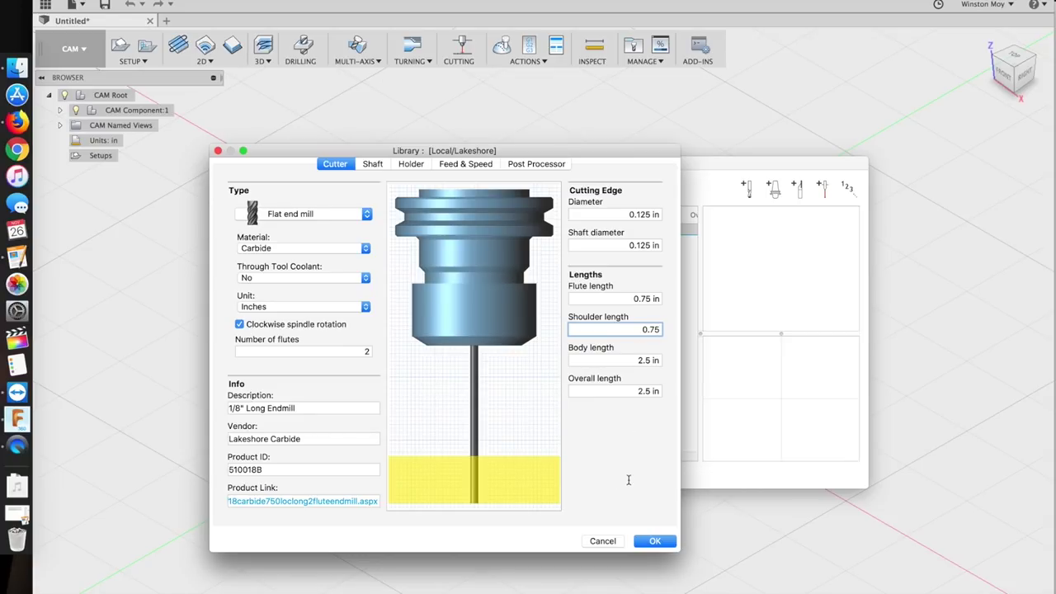
Set the body length to 1.5 in.
{"action": "left_click", "coordinate": [660, 298]}
{"action": "left_click", "coordinate": [628, 329]}
{"action": "left_click", "coordinate": [633, 361]}
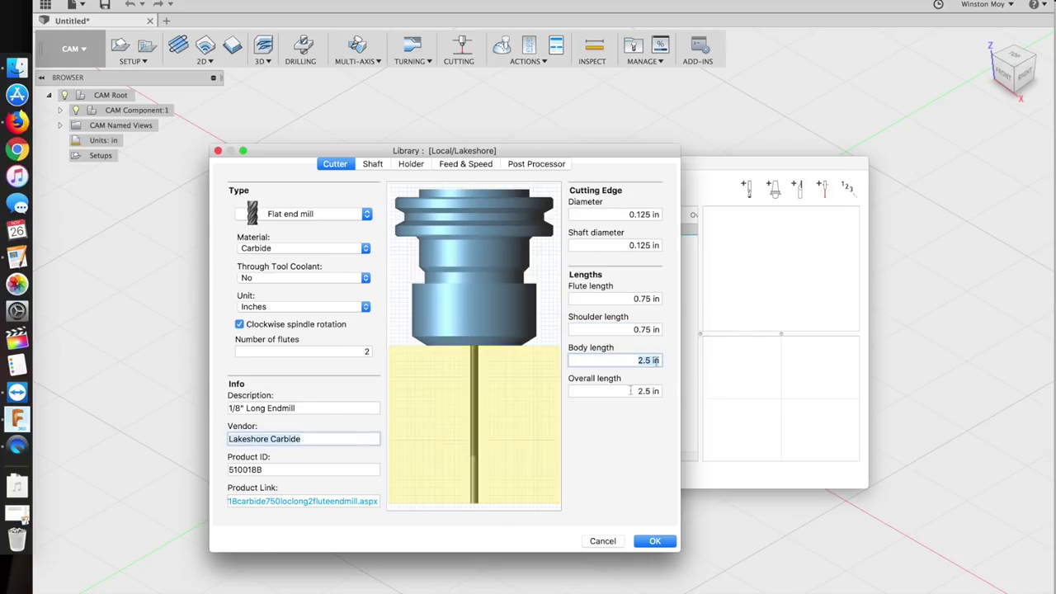
{"action": "left_click", "coordinate": [664, 360]}
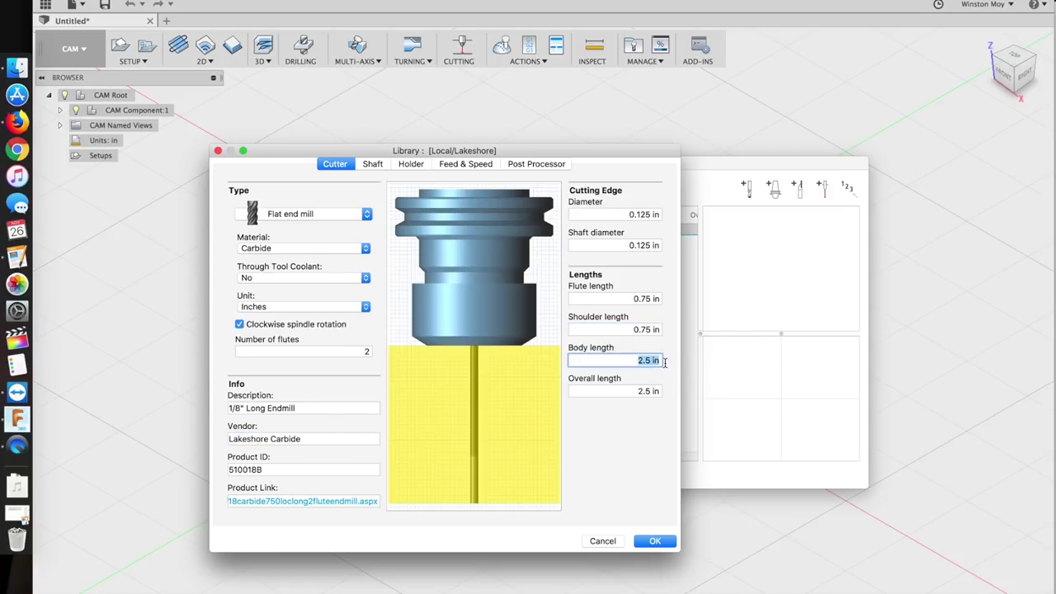
{"action": "type", "text": "1.5"}
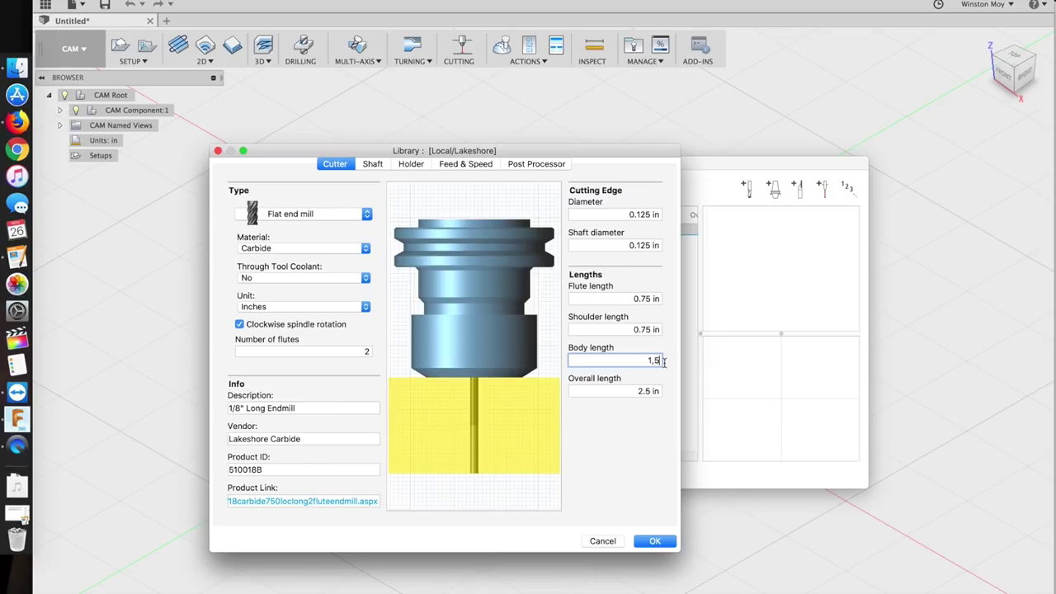
{"action": "left_click", "coordinate": [641, 390]}
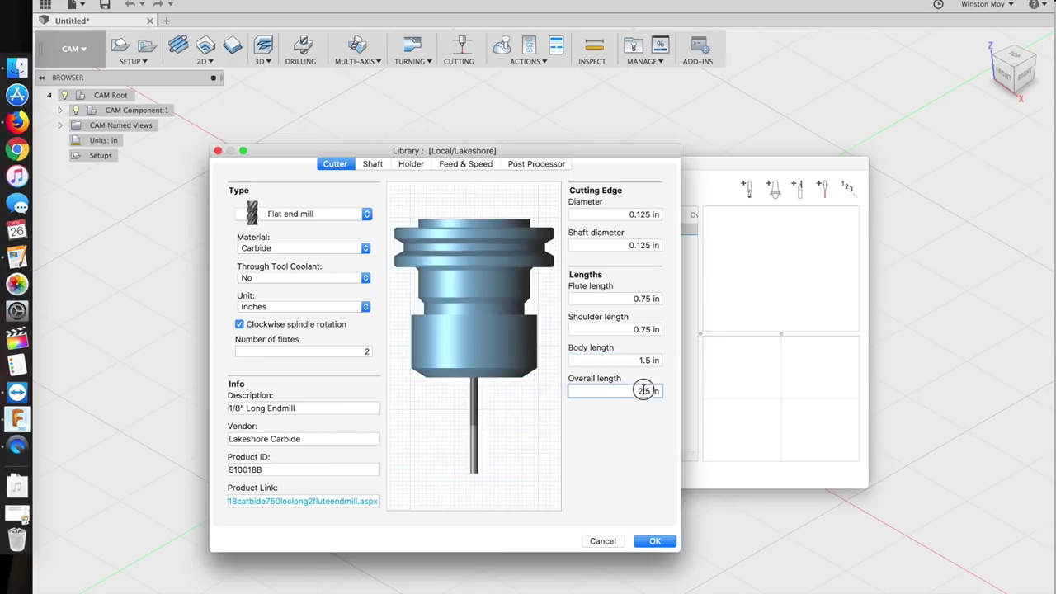
Remove the holder from the tool.
{"action": "left_click", "coordinate": [373, 164]}
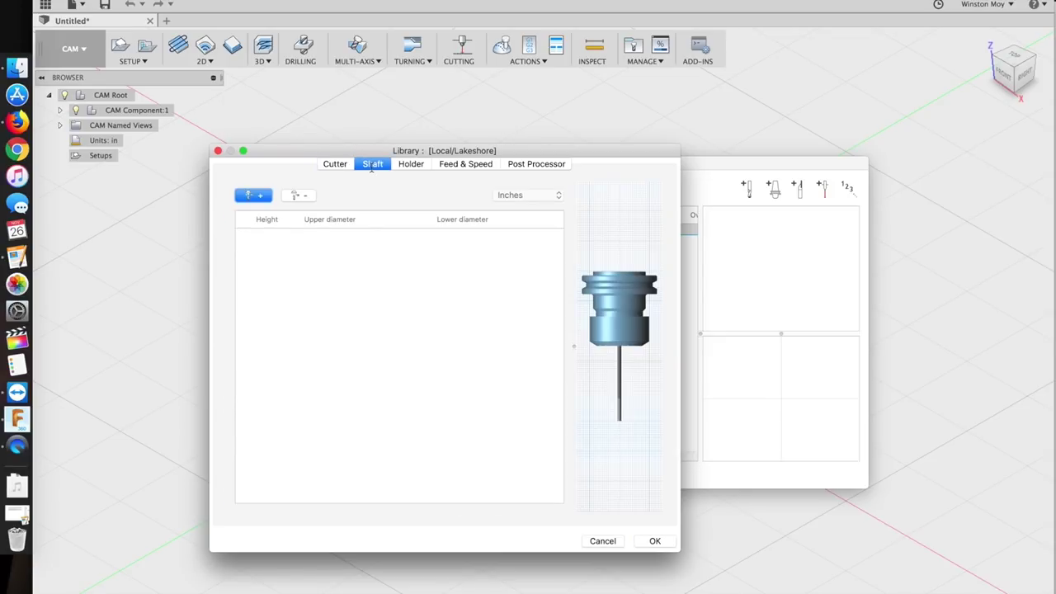
{"action": "left_click", "coordinate": [413, 164]}
{"action": "left_click", "coordinate": [427, 197]}
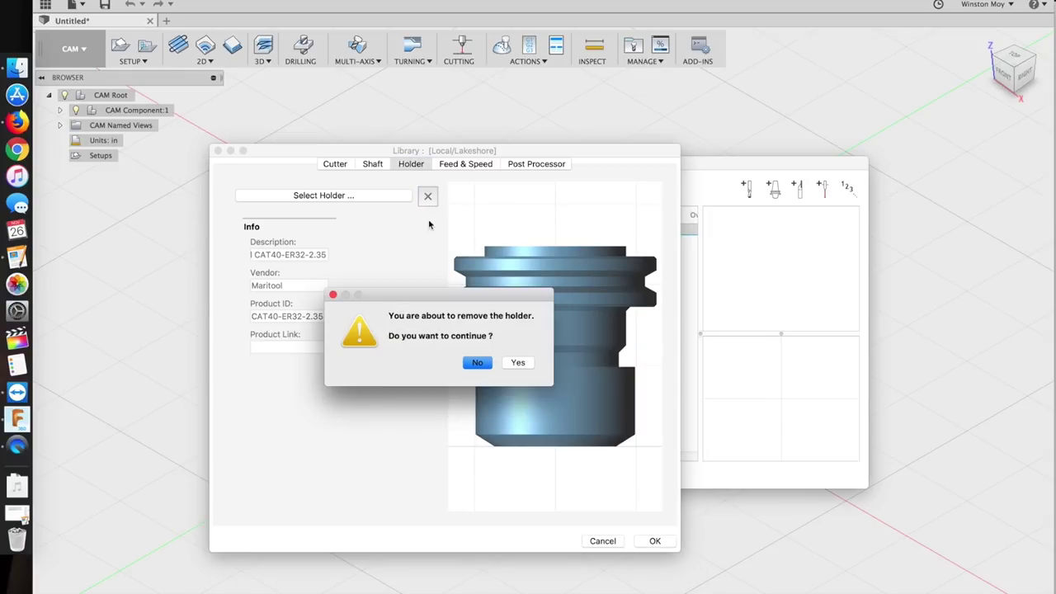
{"action": "left_click", "coordinate": [515, 363]}
Set spindle speed to 10000 rpm with 45, 35 and 25 in/min feedrates.
{"action": "left_click", "coordinate": [472, 164]}
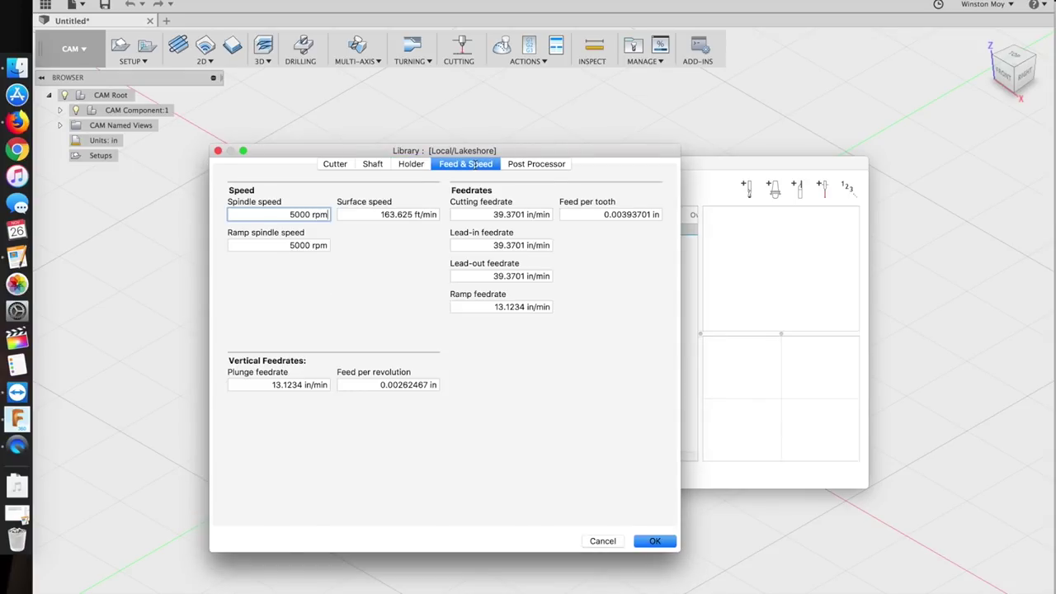
{"action": "type", "text": "10000"}
{"action": "left_click", "coordinate": [464, 213]}
{"action": "type", "text": "45"}
{"action": "left_click", "coordinate": [542, 275]}
{"action": "type", "text": "35"}
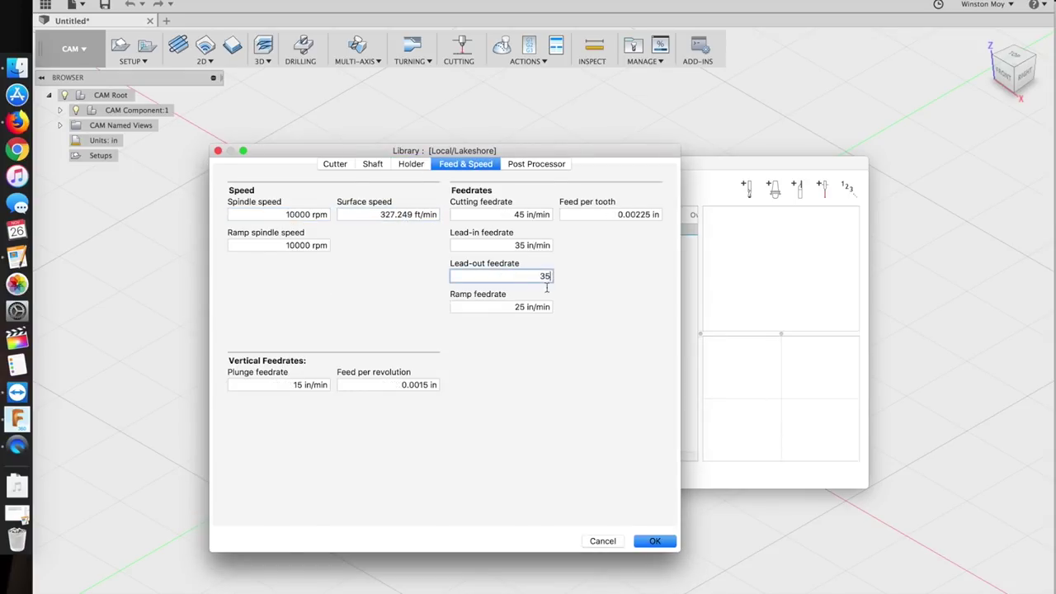
{"action": "left_click", "coordinate": [535, 306]}
{"action": "type", "text": "25"}
{"action": "key", "text": "Tab"}
Set the tool's coolant to Disabled in the post processor settings.
{"action": "left_click", "coordinate": [538, 163]}
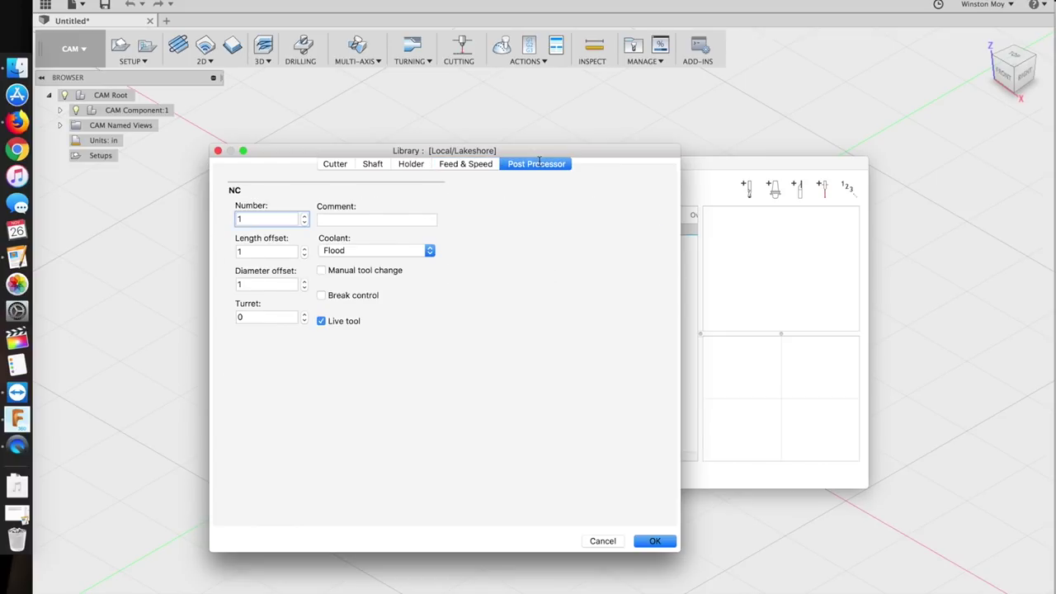
{"action": "left_click", "coordinate": [429, 250]}
{"action": "left_click", "coordinate": [404, 239]}
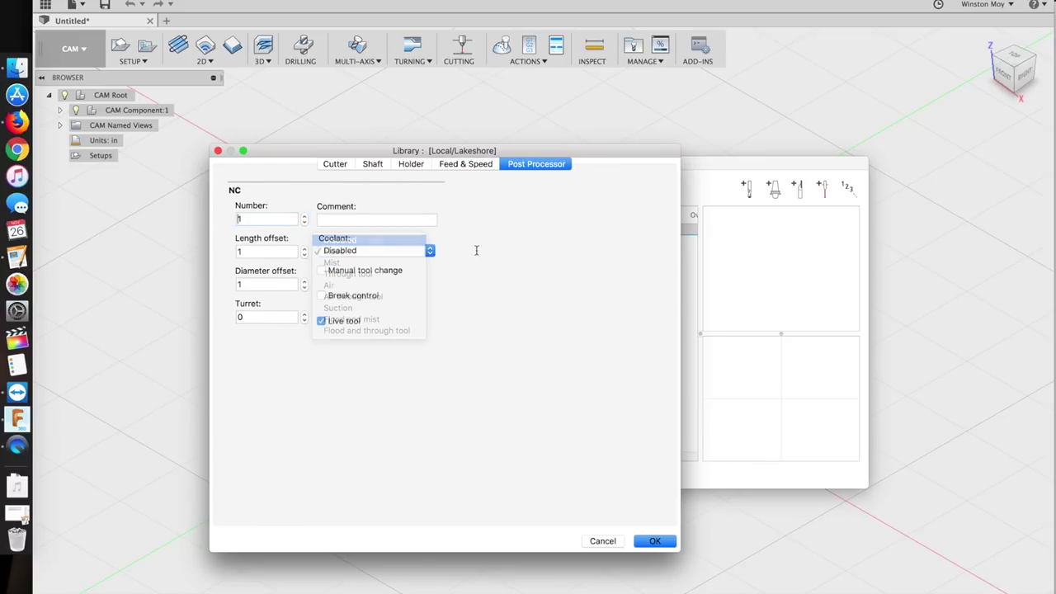
Save the tool and select the 1/8" Long Endmill in the Lakeshore list to view it.
{"action": "left_click", "coordinate": [654, 541]}
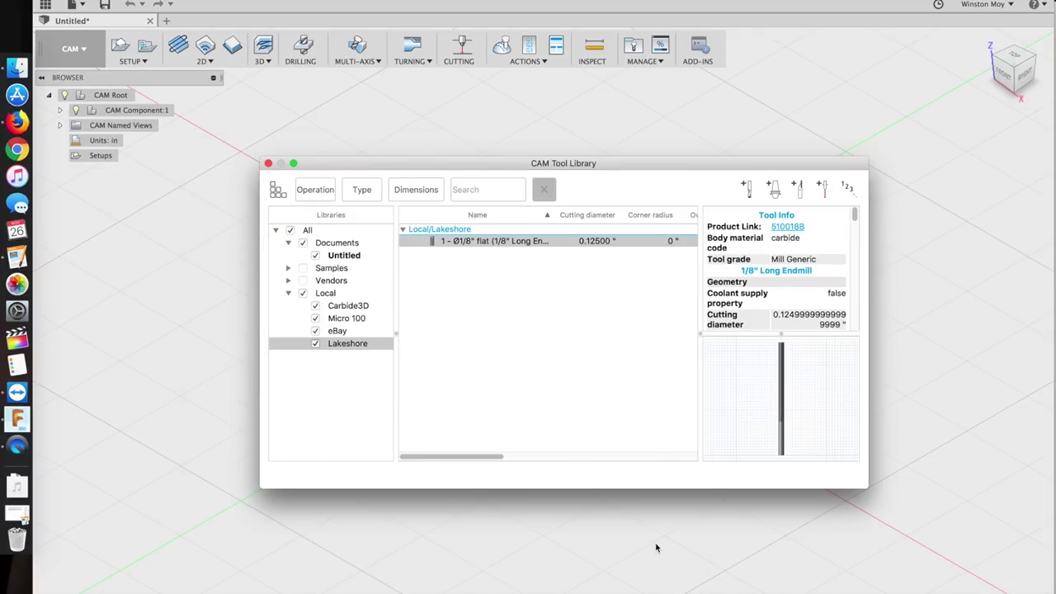
{"action": "left_click", "coordinate": [561, 402]}
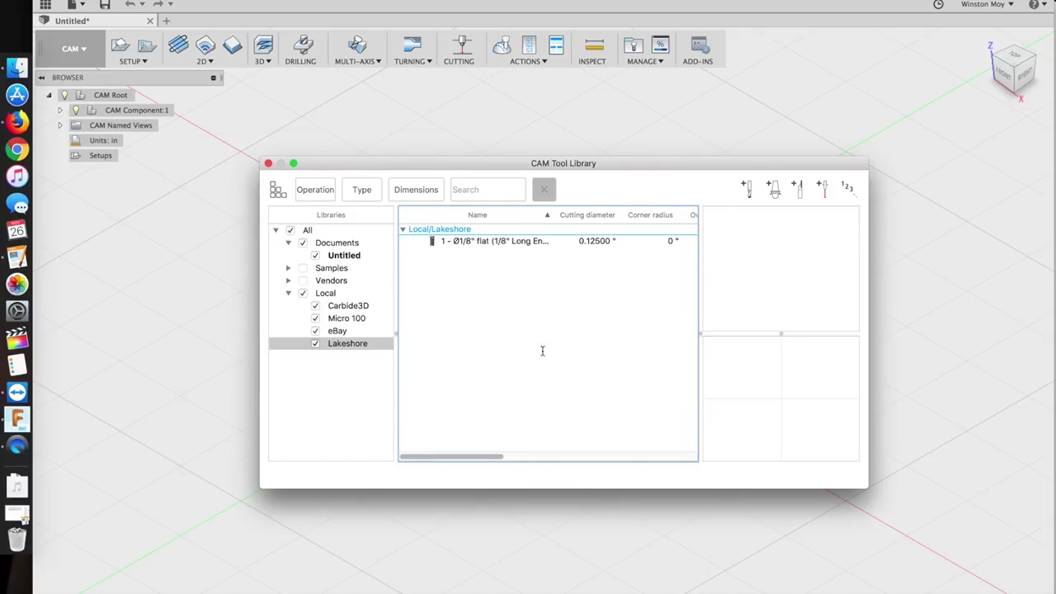
{"action": "left_click", "coordinate": [495, 241]}
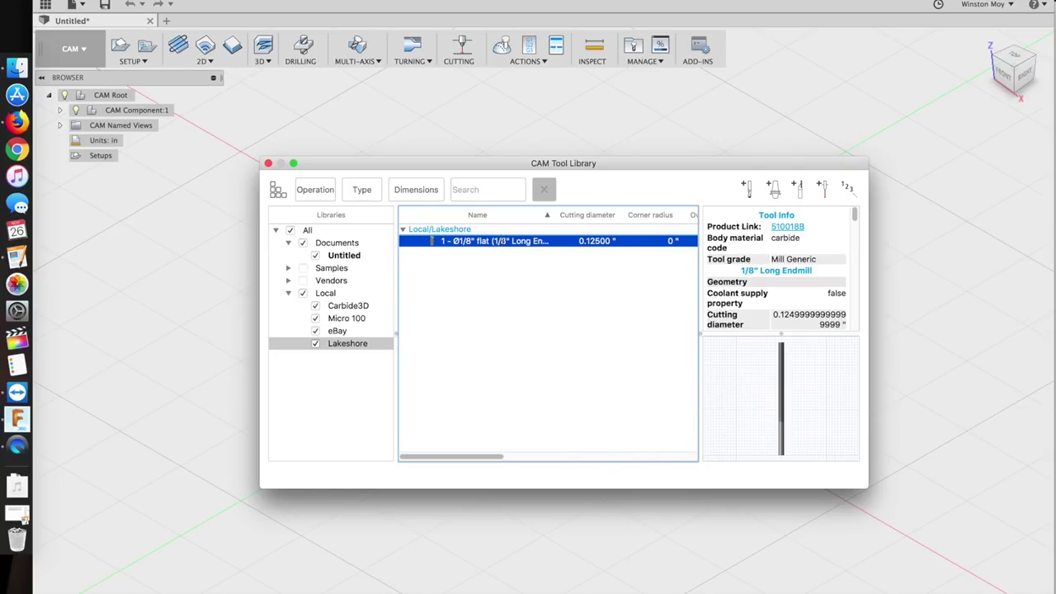
Close the tool library and open the Tripod Cap design from recent designs.
{"action": "left_click", "coordinate": [268, 164]}
{"action": "left_click", "coordinate": [45, 5]}
{"action": "double_click", "coordinate": [115, 73]}
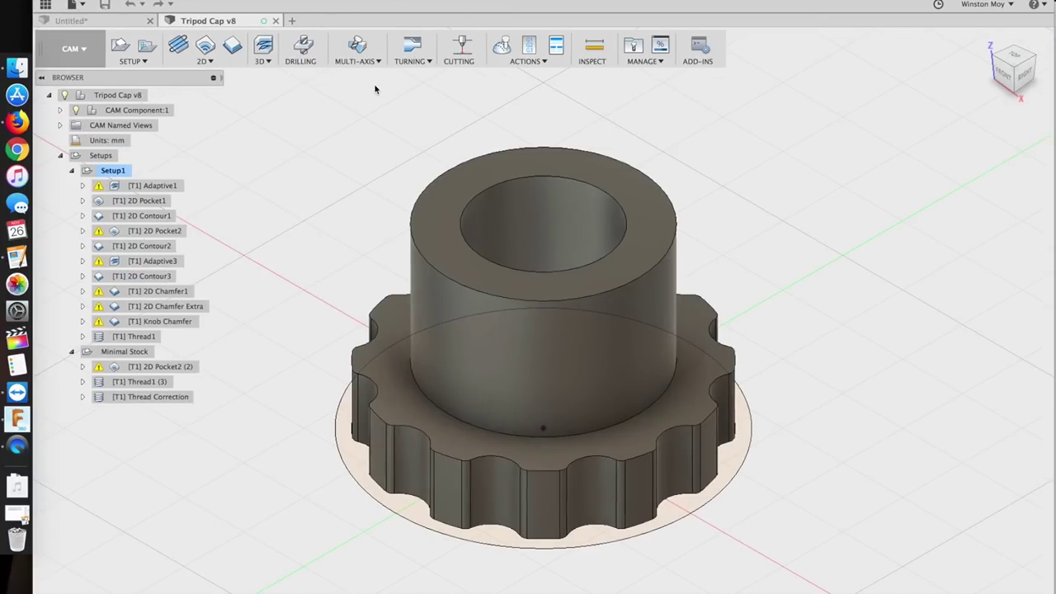
Inspect Tripod Cap v8's counter sink, 1/8" flat end mill, 6.35 mm and 1/4" thread mills.
{"action": "left_click", "coordinate": [633, 45]}
{"action": "left_click", "coordinate": [365, 256]}
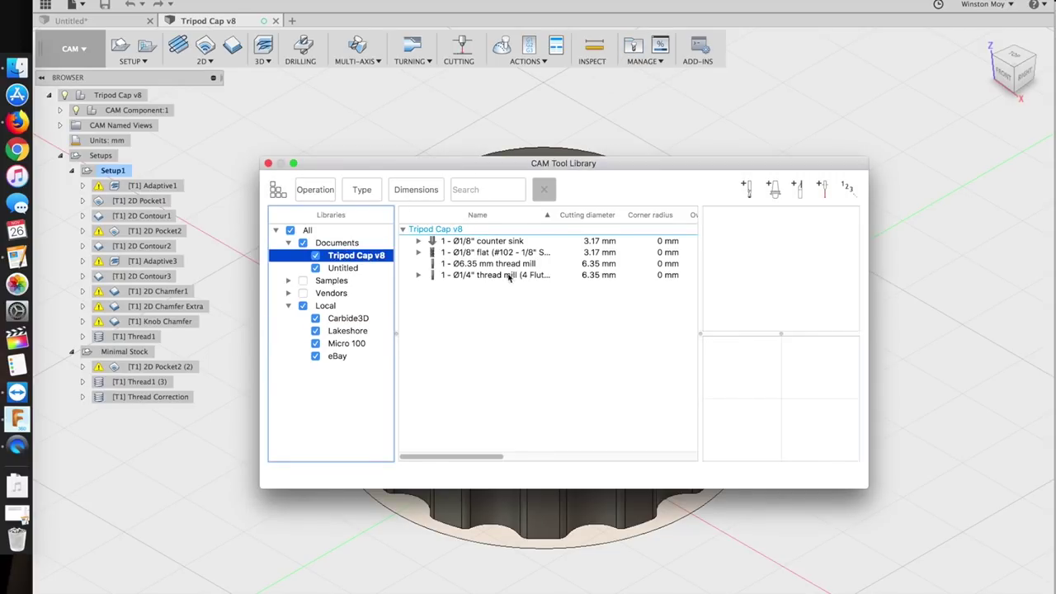
{"action": "left_click", "coordinate": [495, 241]}
{"action": "left_click", "coordinate": [497, 252]}
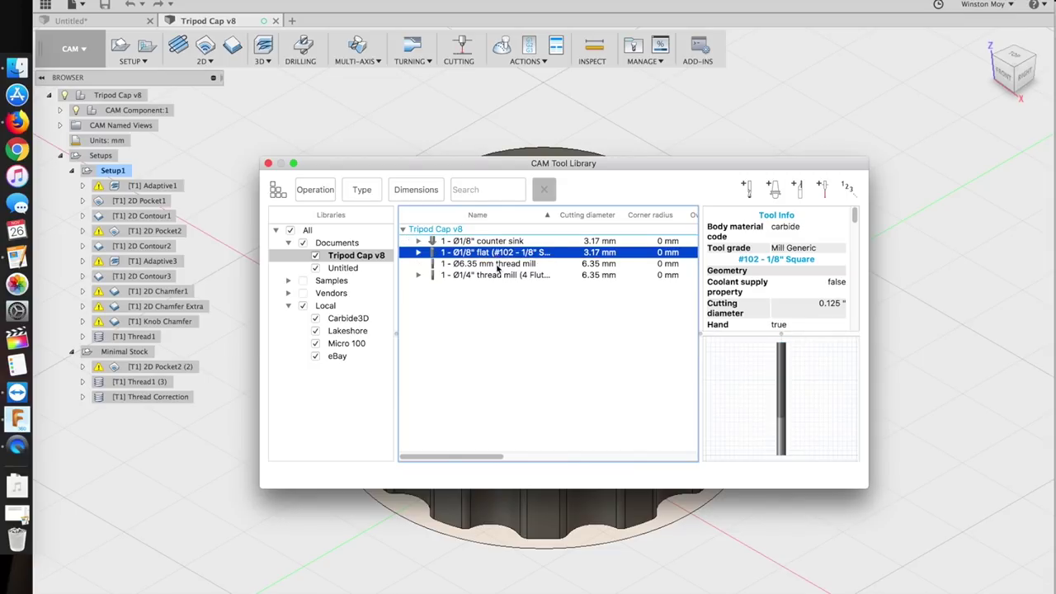
{"action": "left_click", "coordinate": [498, 264]}
{"action": "left_click", "coordinate": [498, 276]}
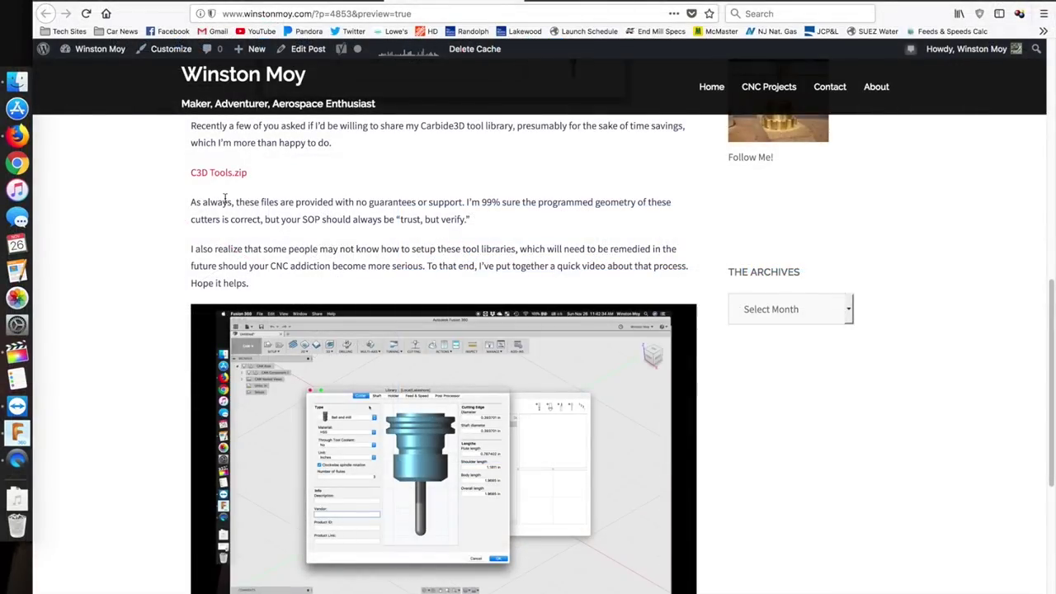
Save C3D Tools.zip from the blog post link and check the downloads list.
{"action": "left_click", "coordinate": [222, 176]}
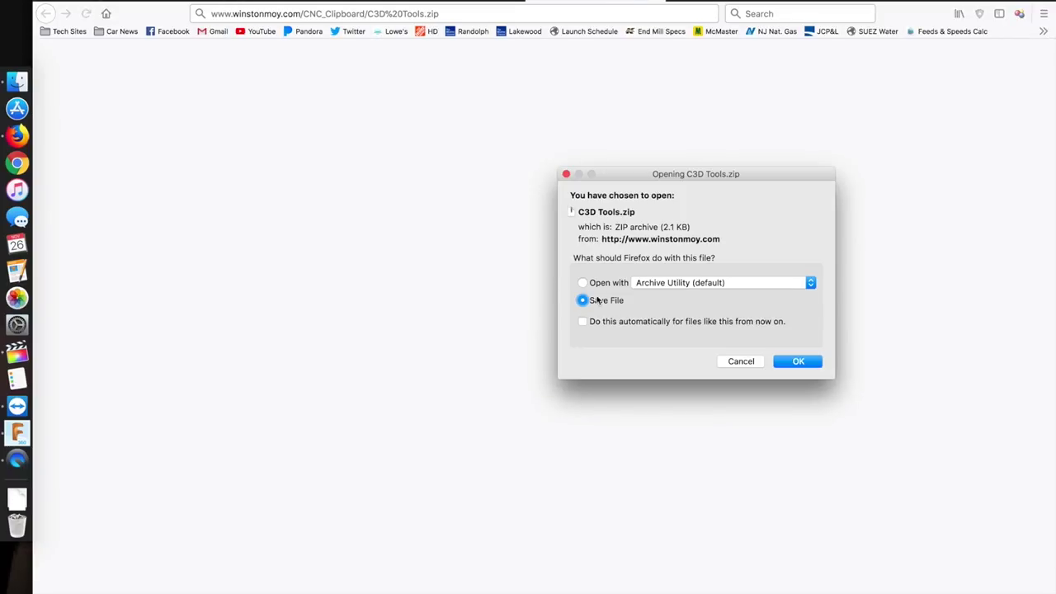
{"action": "left_click", "coordinate": [793, 361]}
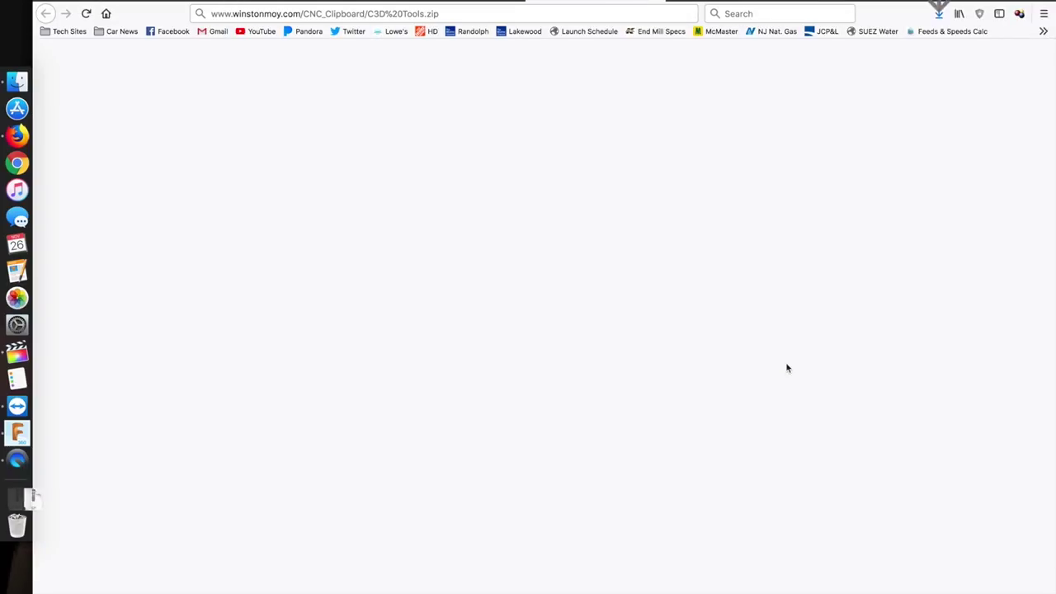
{"action": "left_click", "coordinate": [938, 14]}
Open the downloaded C3D Tools.zip, then switch Adaptive1's tool to the Ø1/8" flat end mill.
{"action": "left_click", "coordinate": [812, 42]}
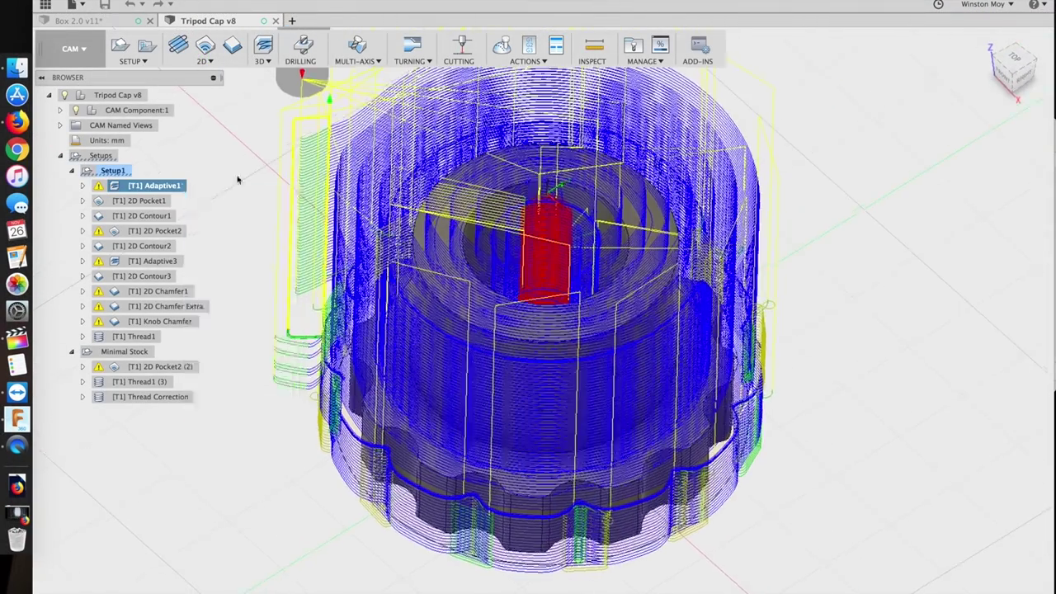
{"action": "double_click", "coordinate": [165, 185]}
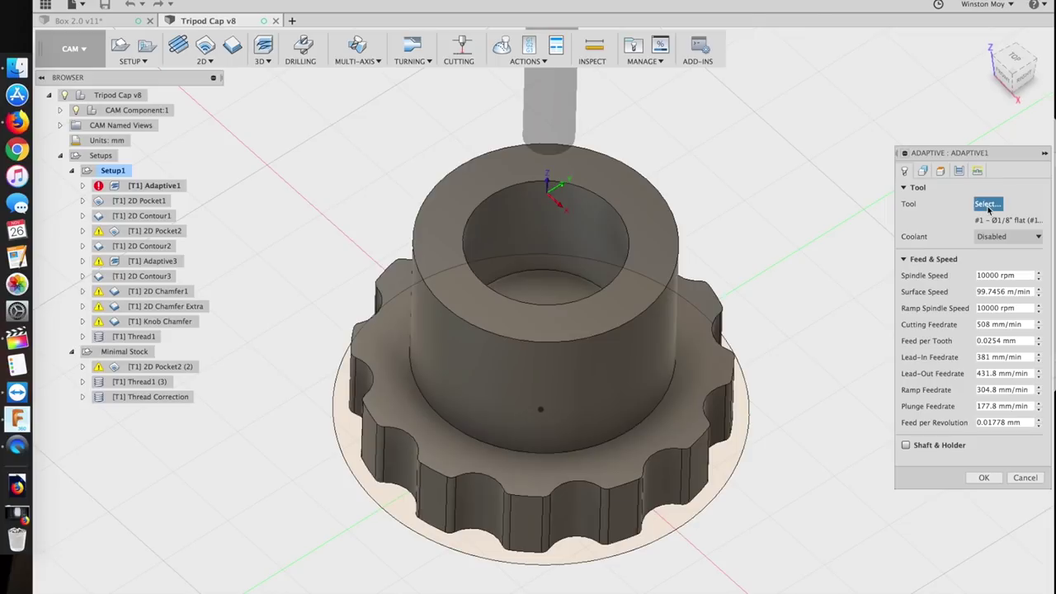
{"action": "left_click", "coordinate": [987, 203]}
{"action": "left_click", "coordinate": [482, 253]}
{"action": "left_click", "coordinate": [787, 475]}
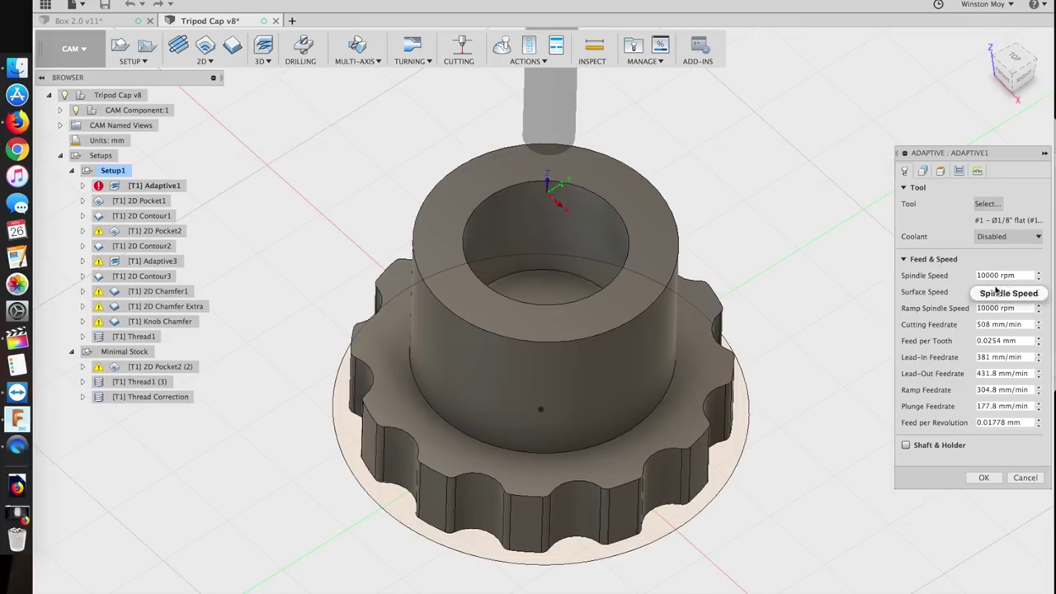
Review Adaptive1's geometry and linking settings and accept to regenerate the toolpath.
{"action": "left_click", "coordinate": [922, 171]}
{"action": "left_click", "coordinate": [977, 170]}
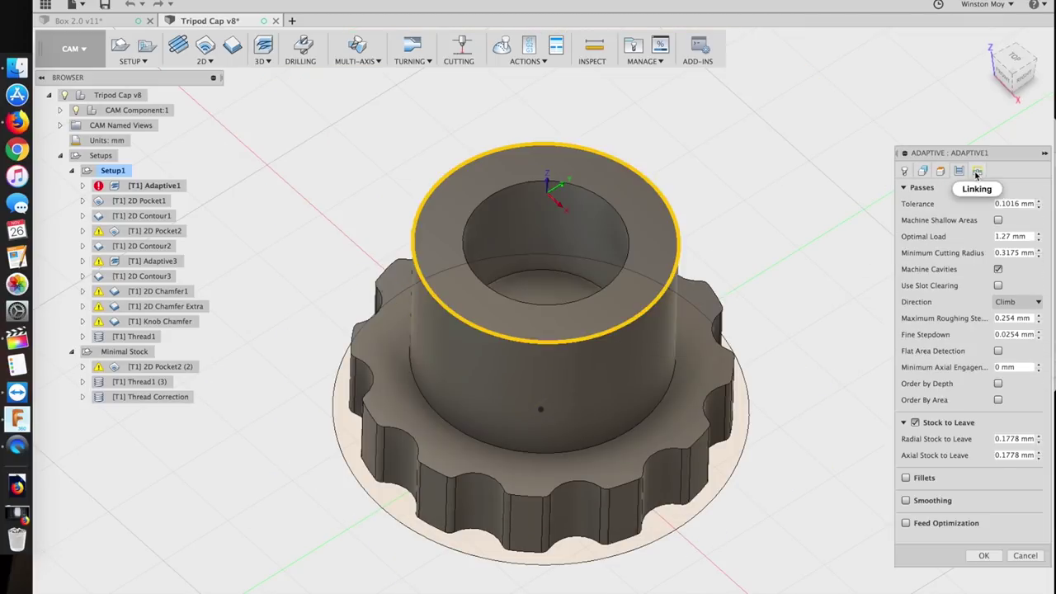
{"action": "key", "text": "Return"}
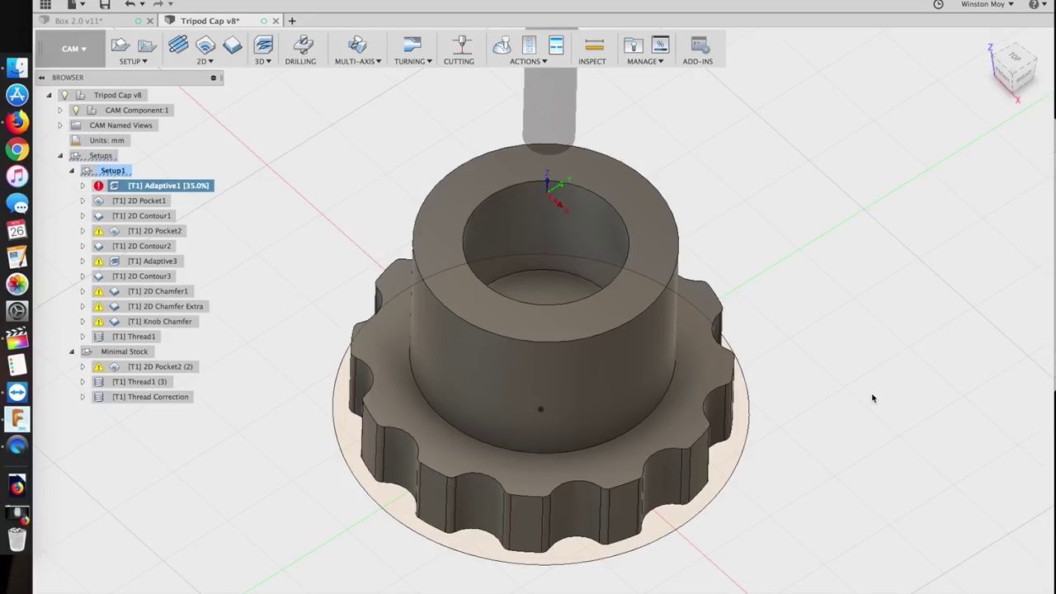